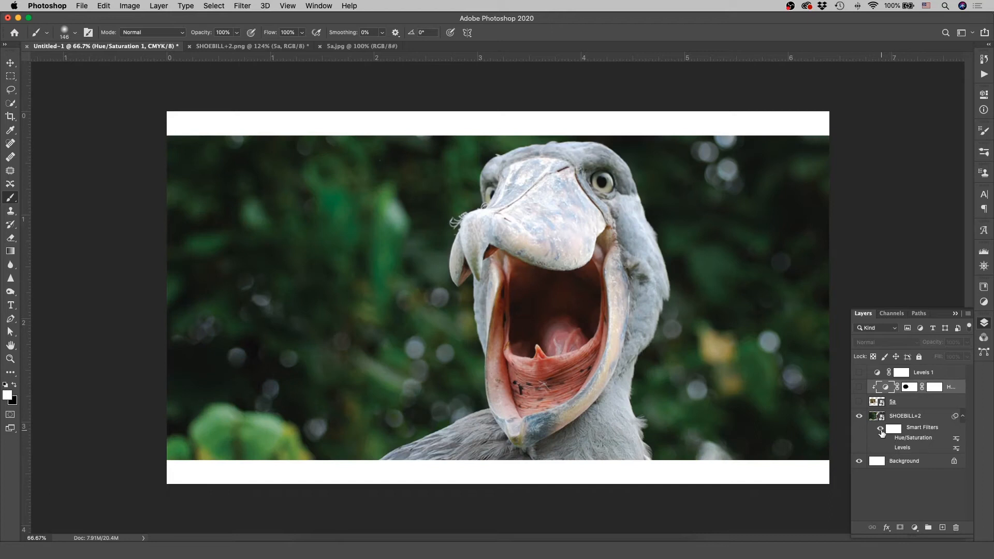
- Add a Gradient Map adjustment layer above the SHOEBILL+2 layer and open its gradient for editing beside the bird
key(v)
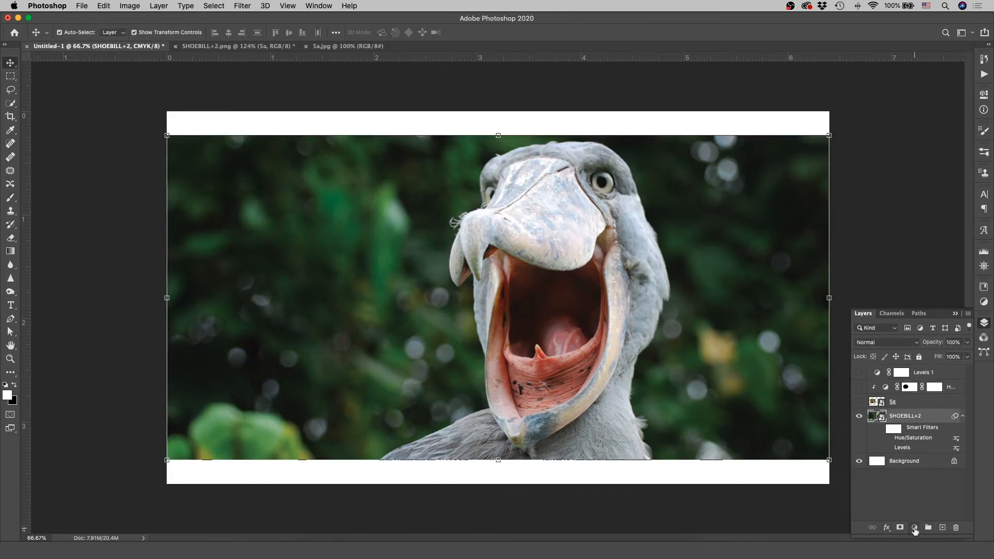
click(915, 528)
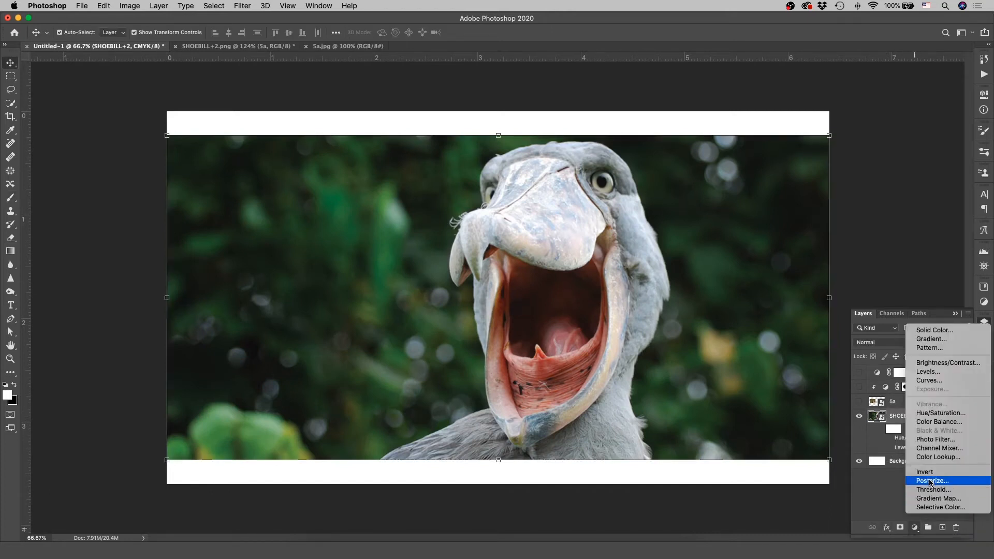
click(934, 499)
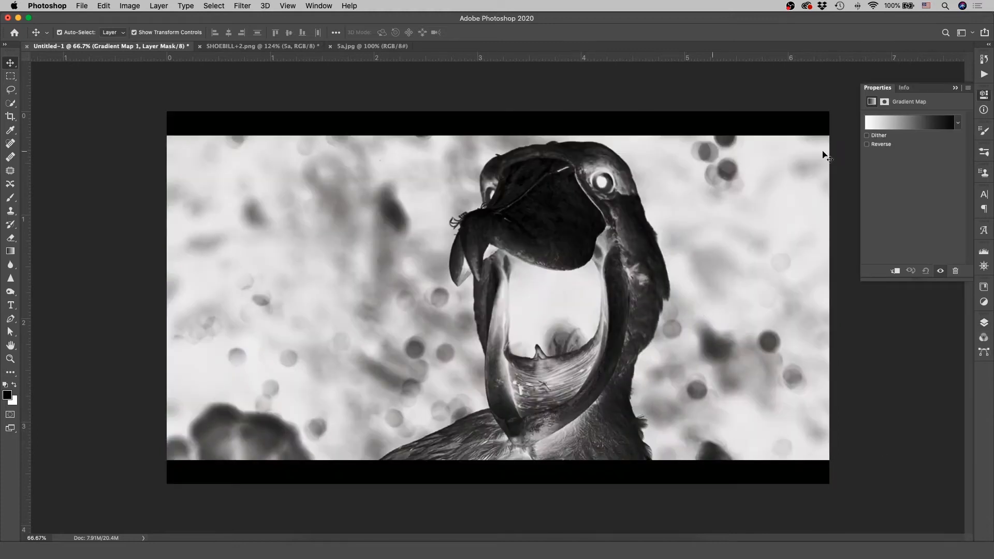
click(905, 130)
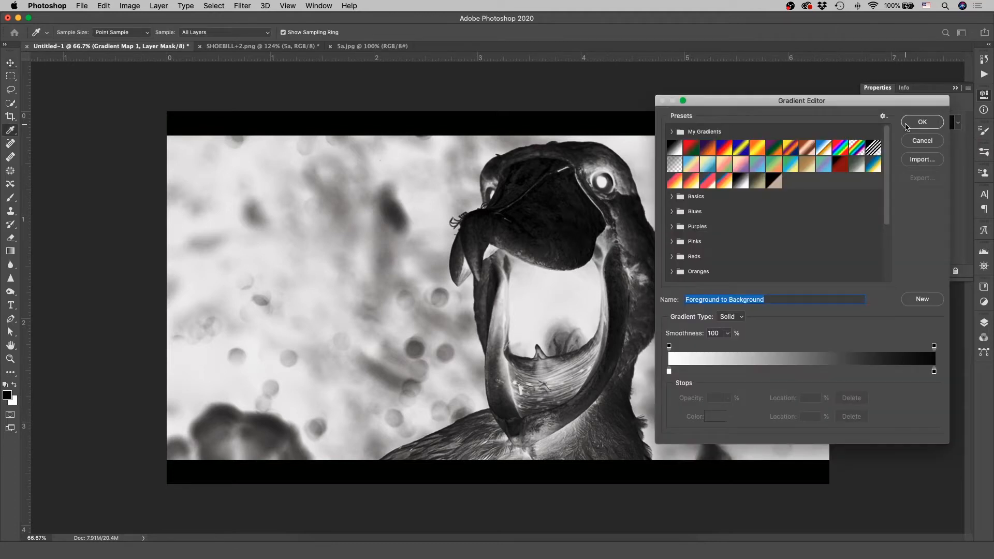
drag(786, 95, 793, 156)
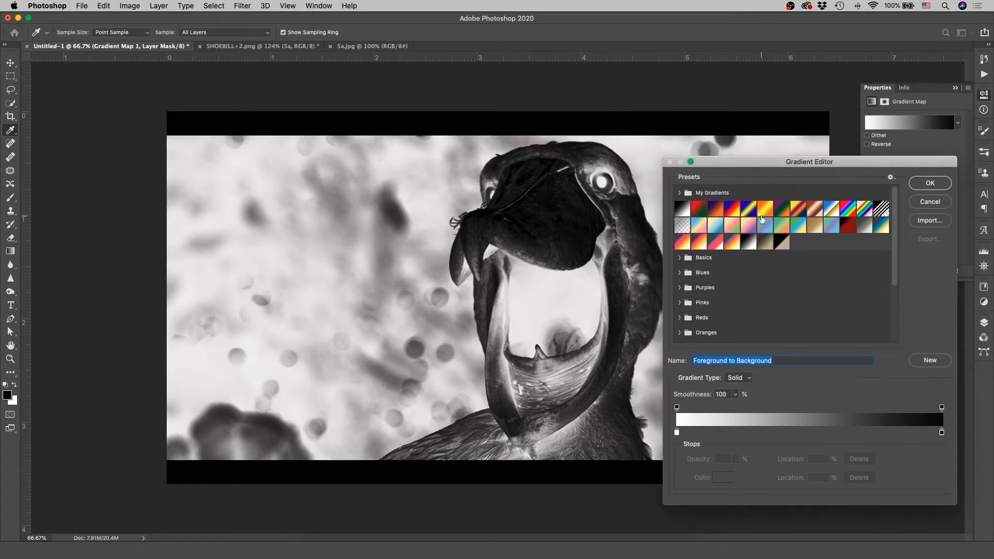
- Try several gradient presets from My Gradients on the photo and settle on the Violet, Orange preset
click(699, 208)
click(715, 208)
click(748, 208)
click(765, 209)
click(797, 208)
click(815, 208)
click(831, 208)
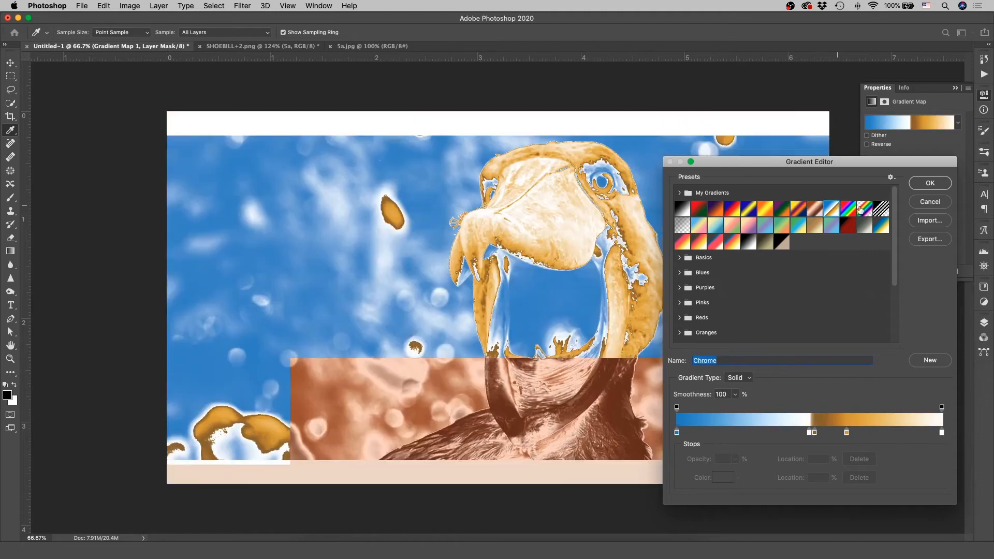
click(862, 208)
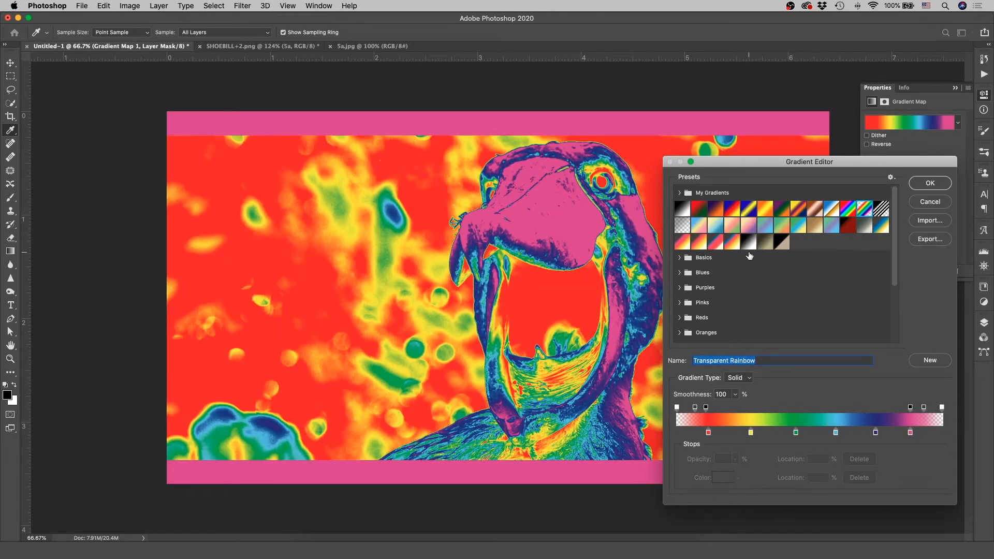
click(715, 210)
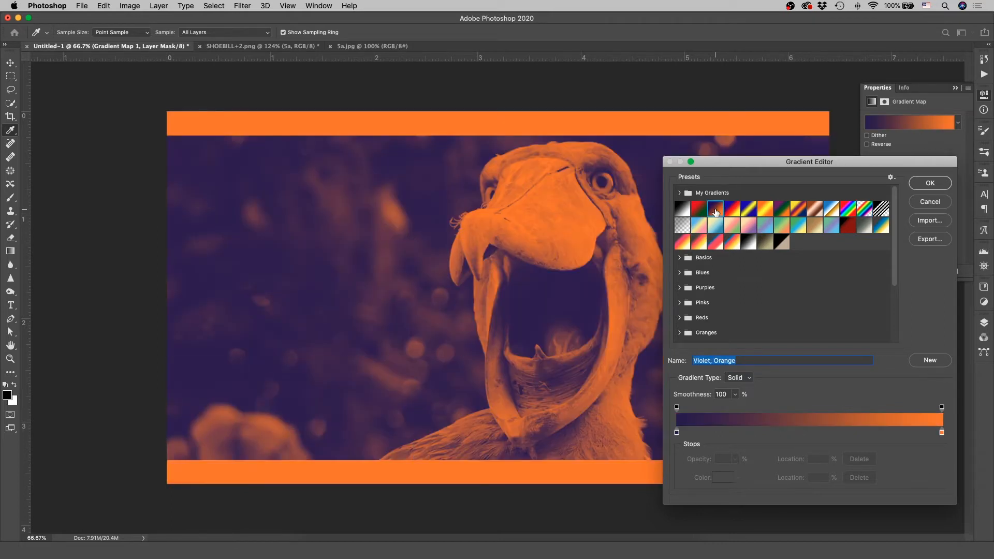
- Recolour the gradient's start stop to bright cyan (00fff0)
double_click(678, 434)
drag(542, 106, 709, 239)
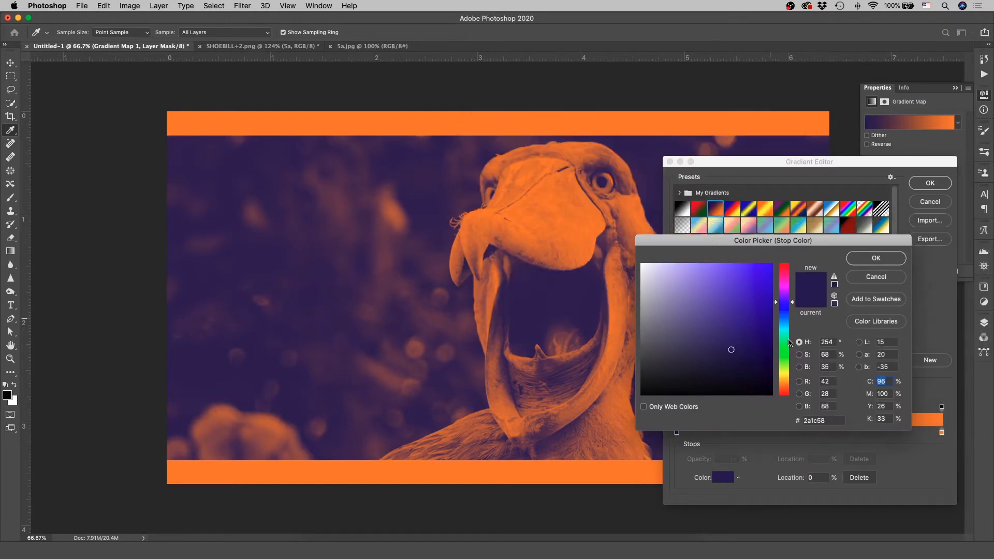
click(785, 332)
mouse_move(756, 289)
mouse_down()
mouse_move(777, 266)
mouse_move(866, 265)
mouse_up()
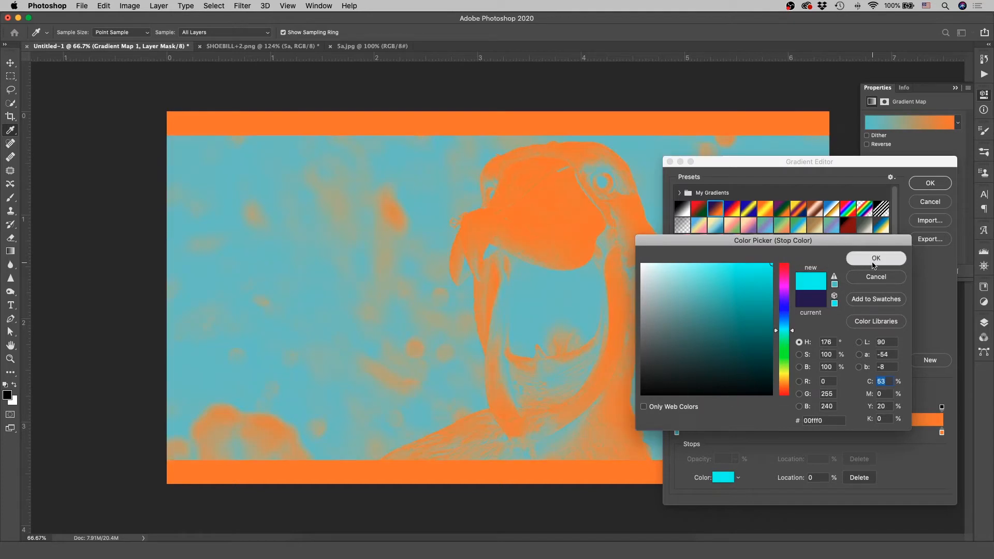
click(867, 263)
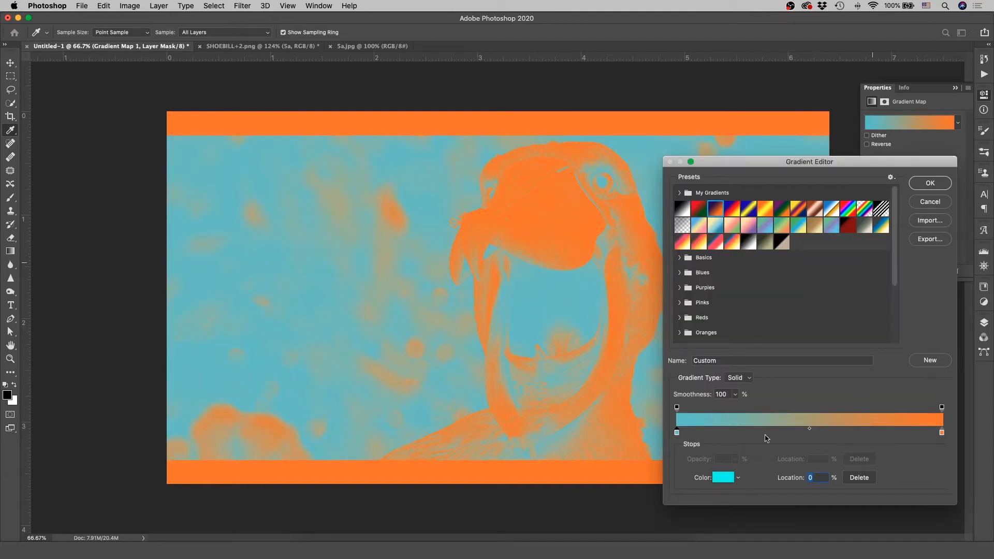
- Shift the gradient's colour midpoint towards the end stop and recolour the end stop to white (ffffff)
drag(811, 431, 777, 434)
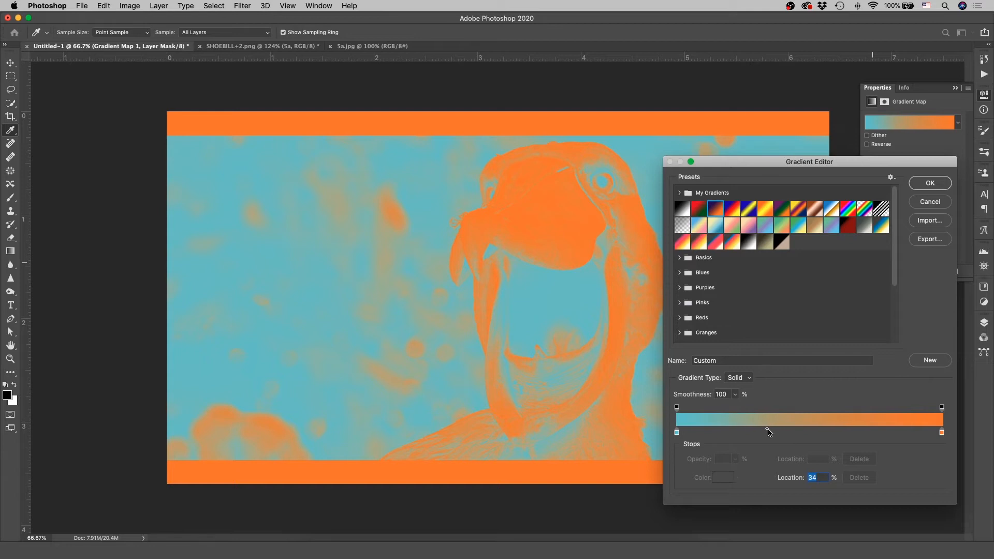
drag(810, 429, 911, 430)
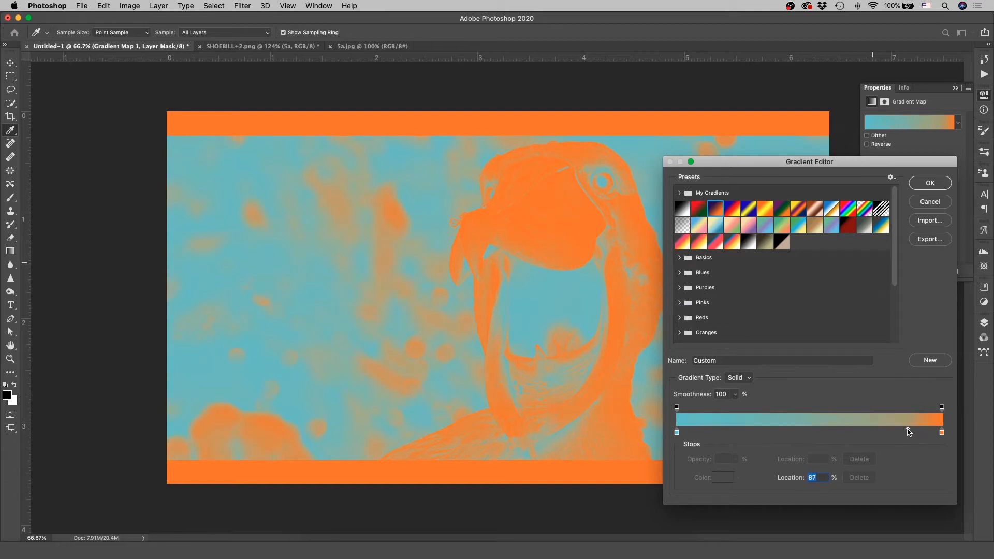
click(942, 434)
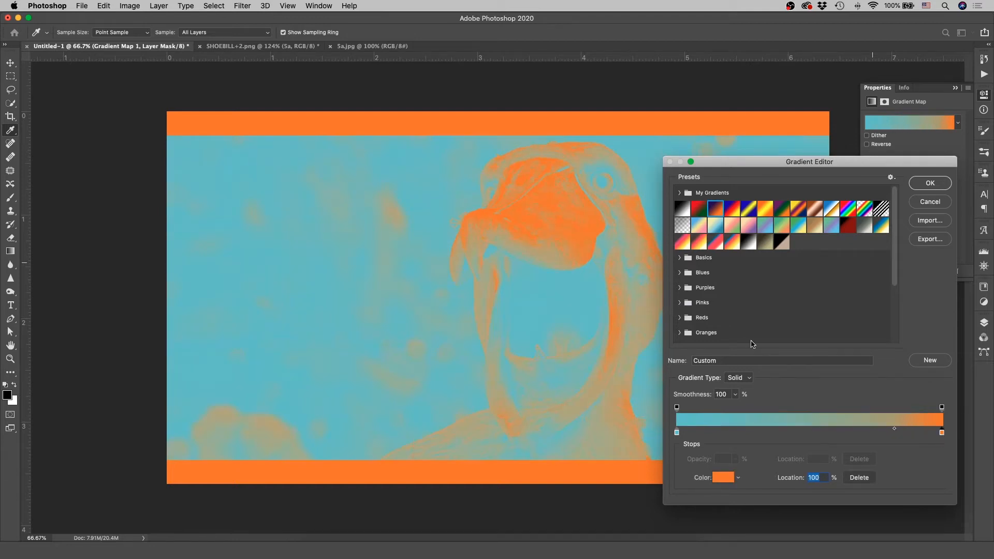
drag(781, 310, 780, 346)
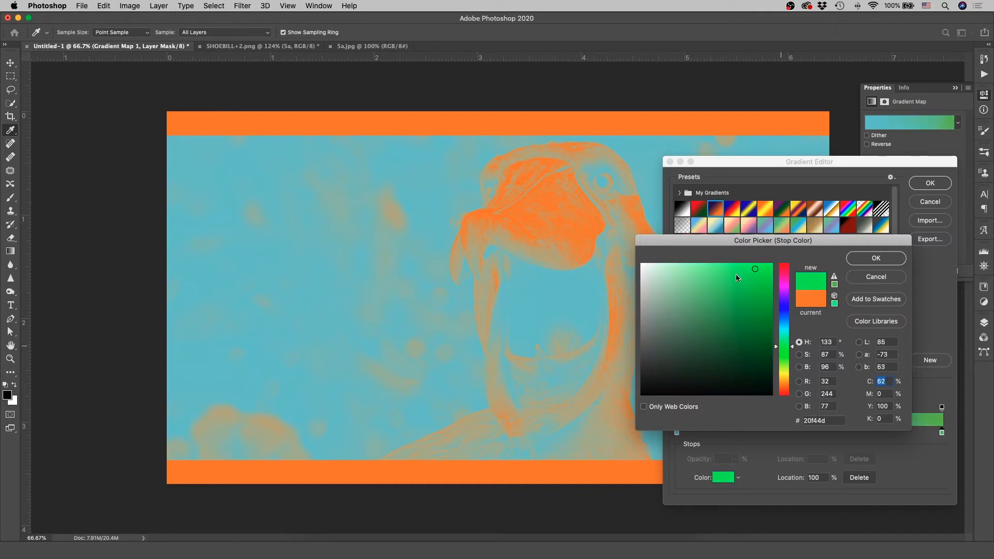
mouse_move(751, 294)
mouse_down()
mouse_move(775, 265)
mouse_move(845, 263)
mouse_up()
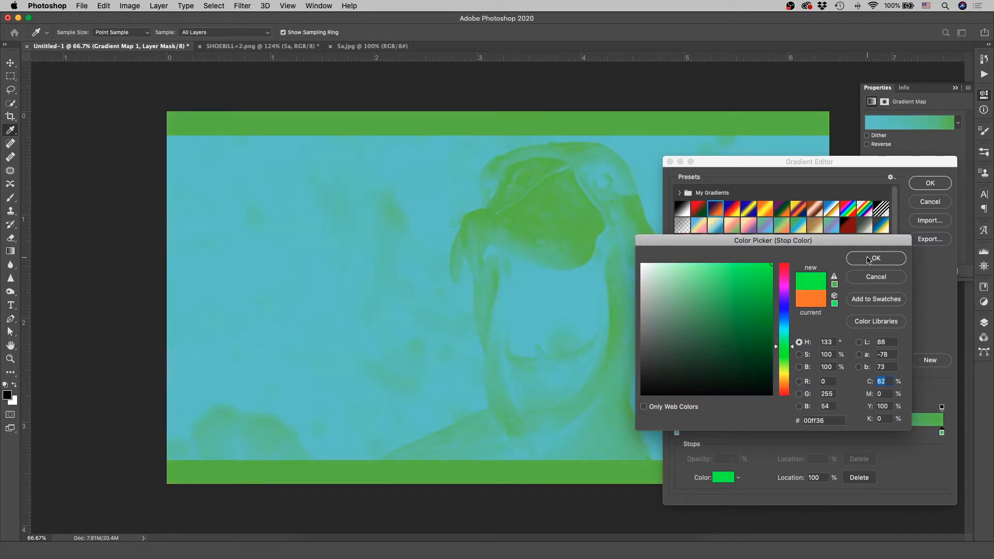
drag(658, 270, 628, 256)
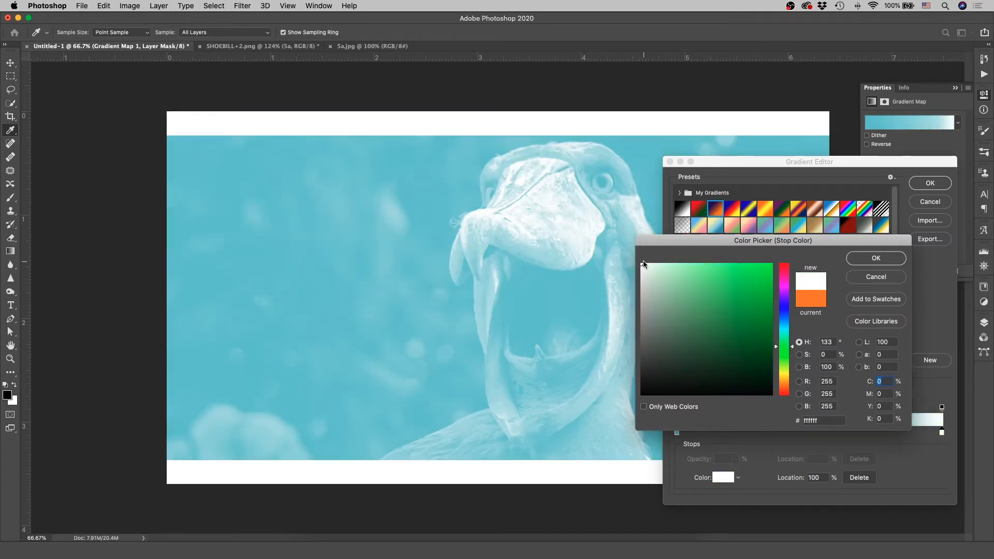
click(877, 260)
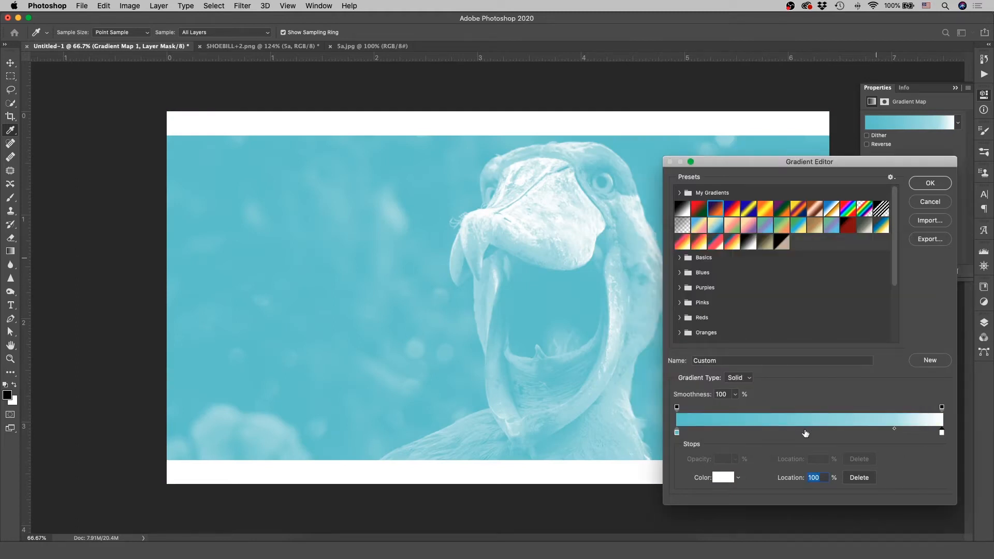
- Add a middle colour stop at 48% location, colour it blue-violet (484ccb), and accept the gradient
click(805, 433)
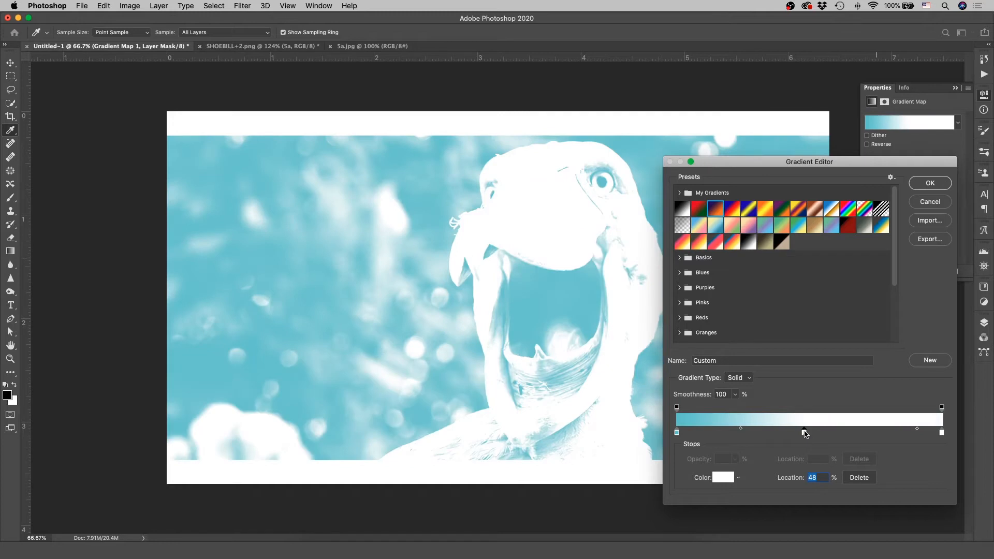
double_click(805, 432)
click(726, 290)
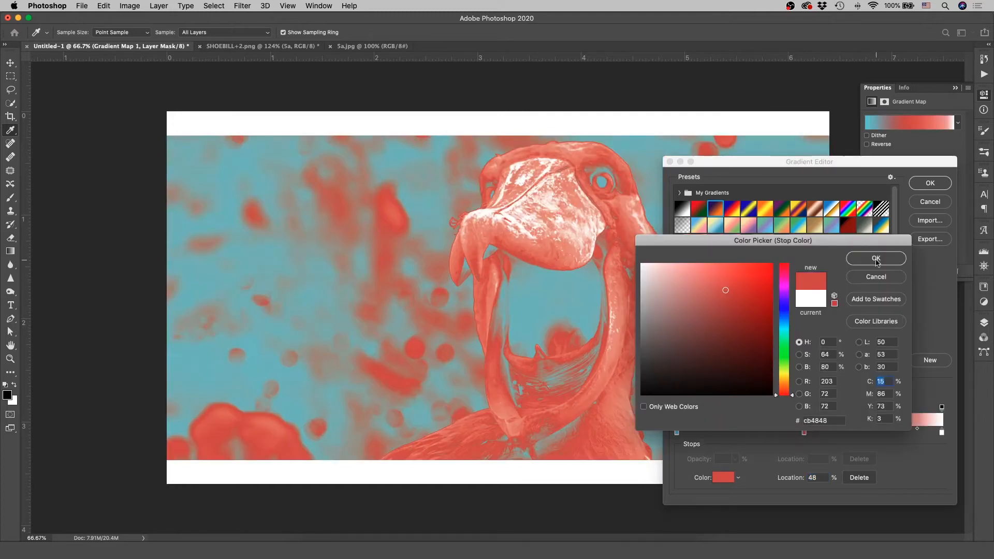
click(785, 309)
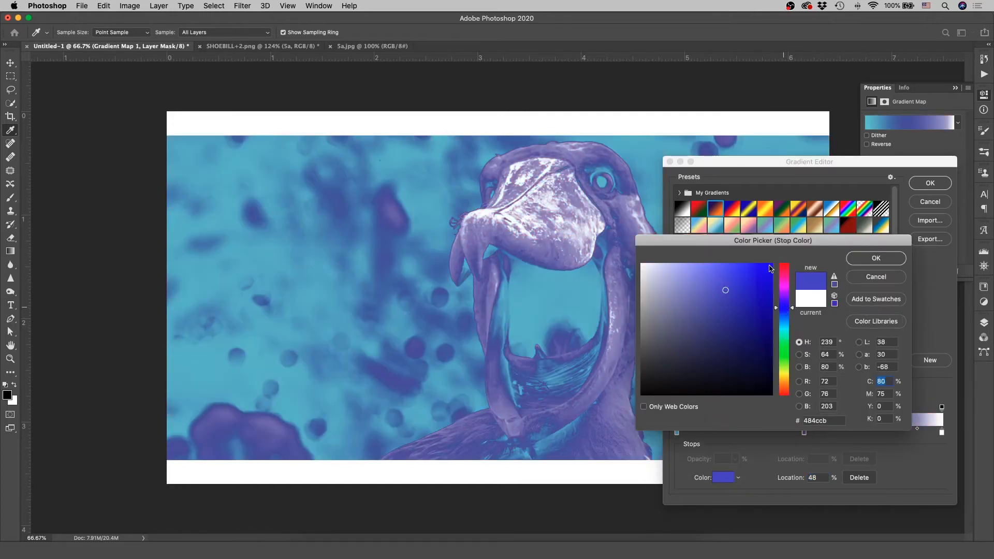
click(875, 258)
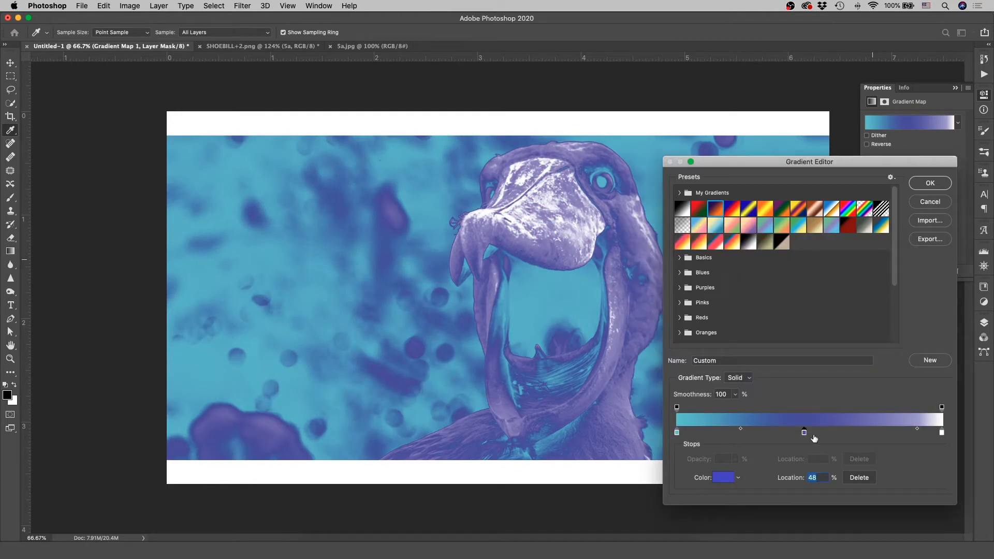
mouse_move(803, 435)
mouse_down()
mouse_move(779, 435)
mouse_move(802, 434)
mouse_up()
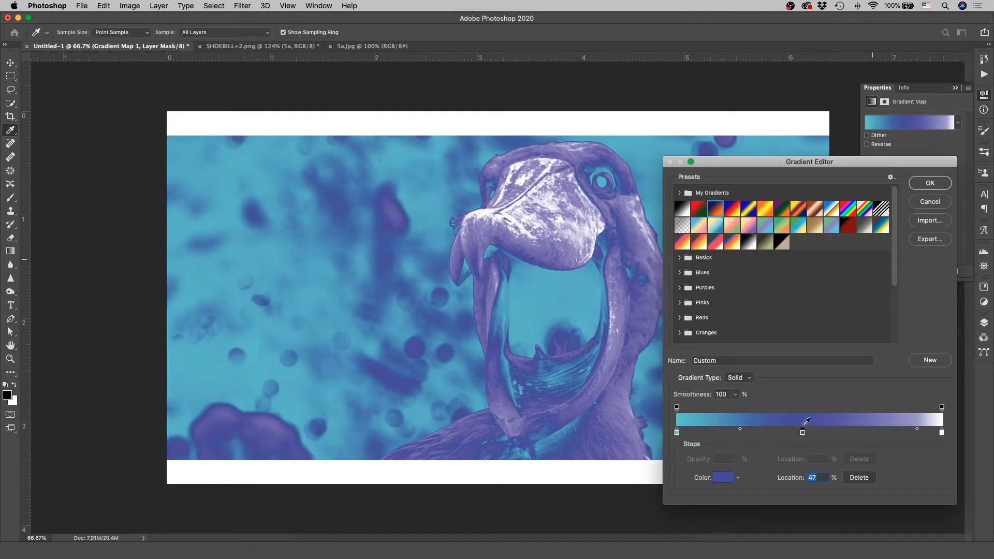
click(930, 201)
- Hide the Gradient Map 1 layer and make SHOEBILL+2 the active layer
click(983, 322)
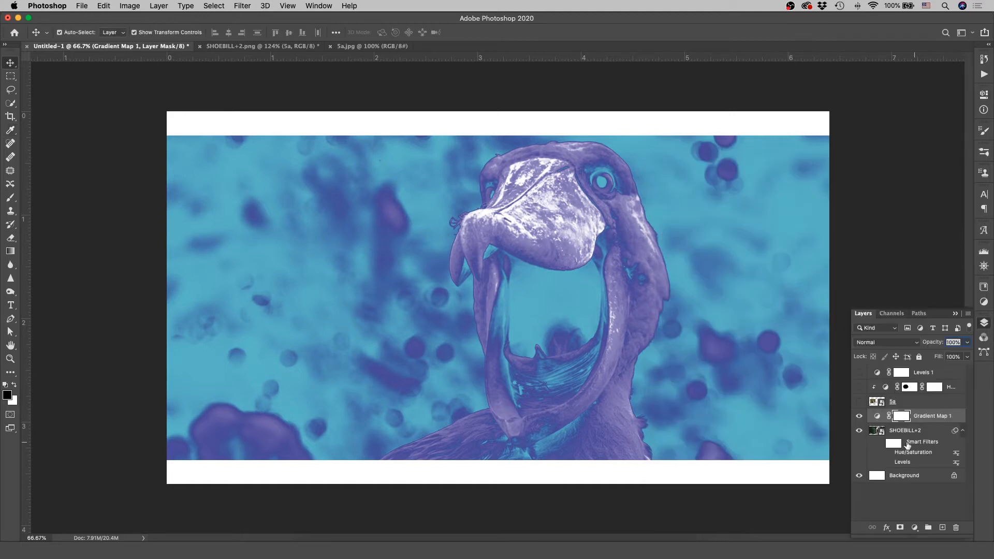
click(859, 416)
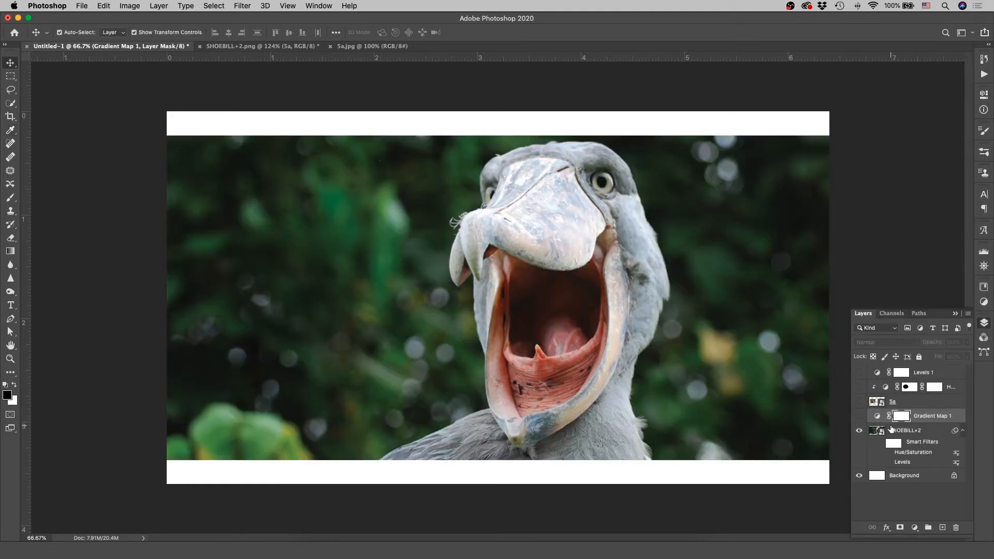
click(920, 432)
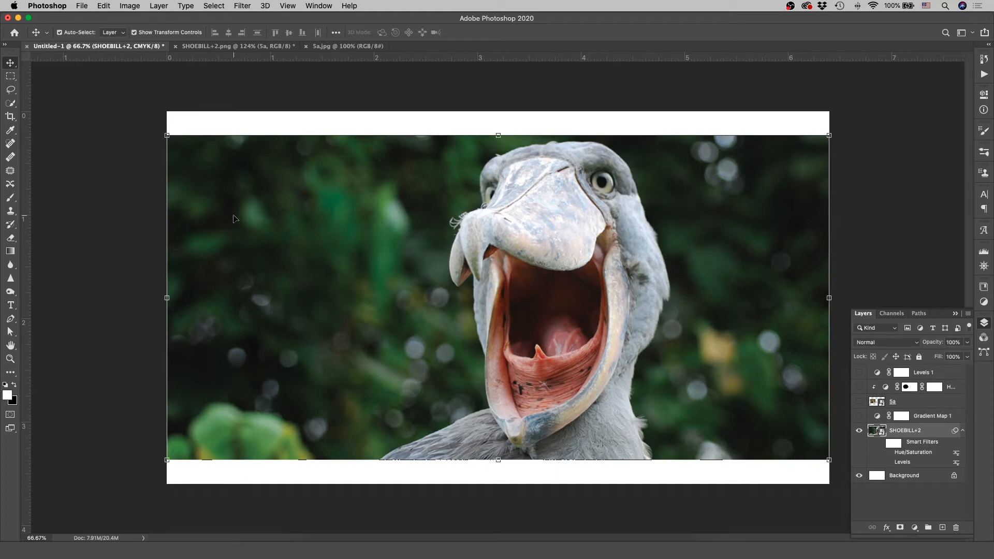
- Select the green background on both sides of the bird using Quick Selection at brush size 80, and try to delete it
click(11, 103)
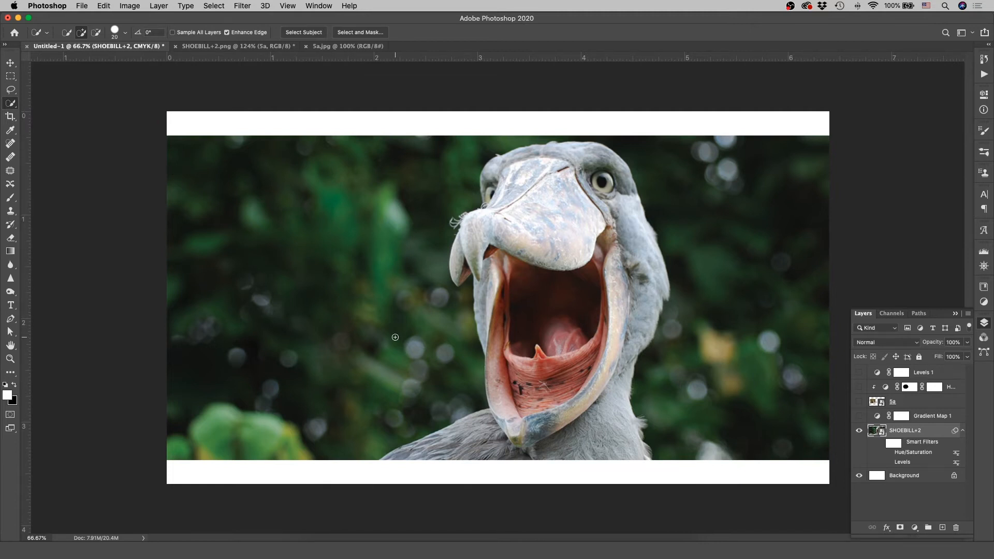
key(bracketright)
key(bracketright)
key(bracketright)
key(bracketright)
key(bracketright)
mouse_move(388, 186)
mouse_down()
mouse_move(240, 170)
mouse_move(214, 179)
mouse_move(266, 407)
mouse_up()
mouse_move(794, 320)
mouse_down()
mouse_move(801, 236)
mouse_move(788, 175)
mouse_move(744, 137)
mouse_up()
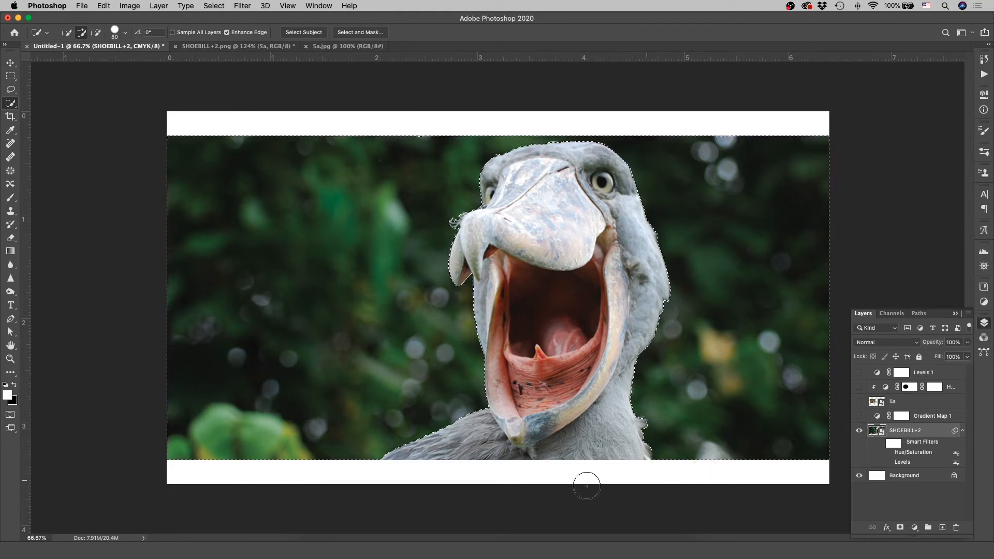
key(Delete)
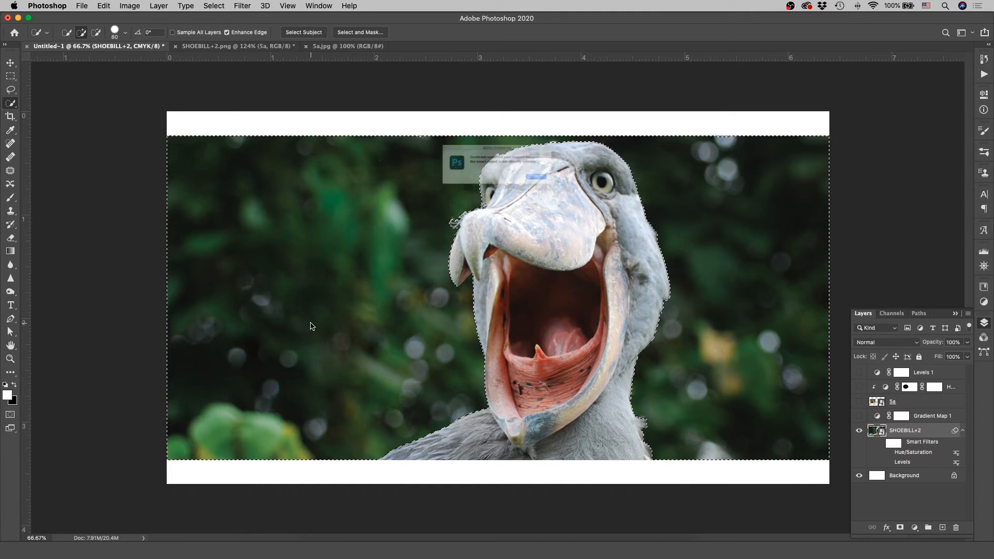
click(575, 189)
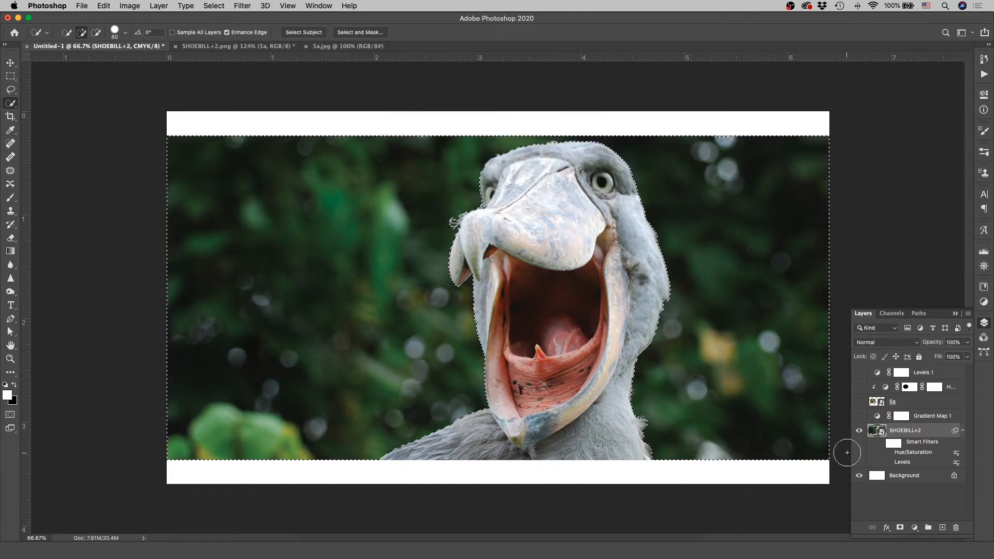
- Rasterize the SHOEBILL+2 smart object layer
right_click(876, 432)
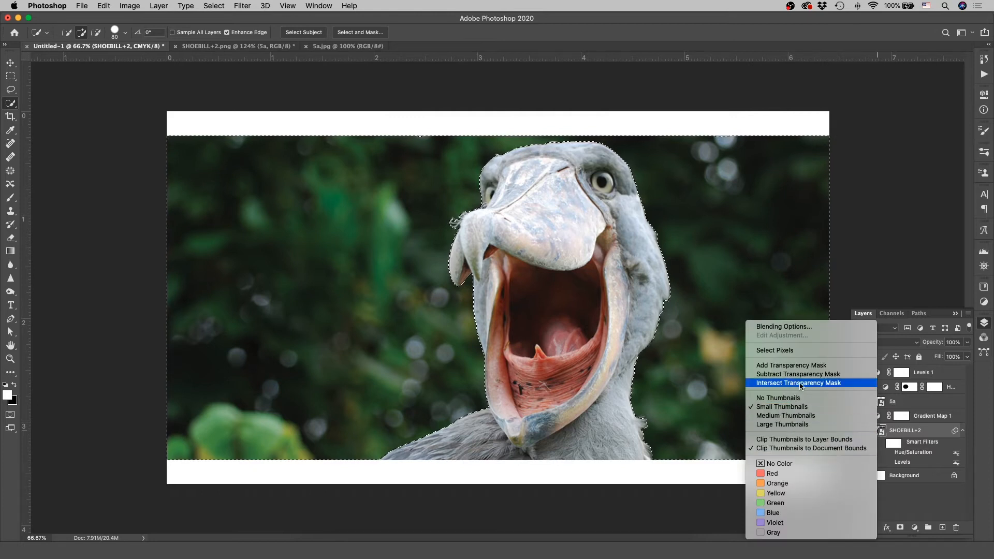
right_click(933, 431)
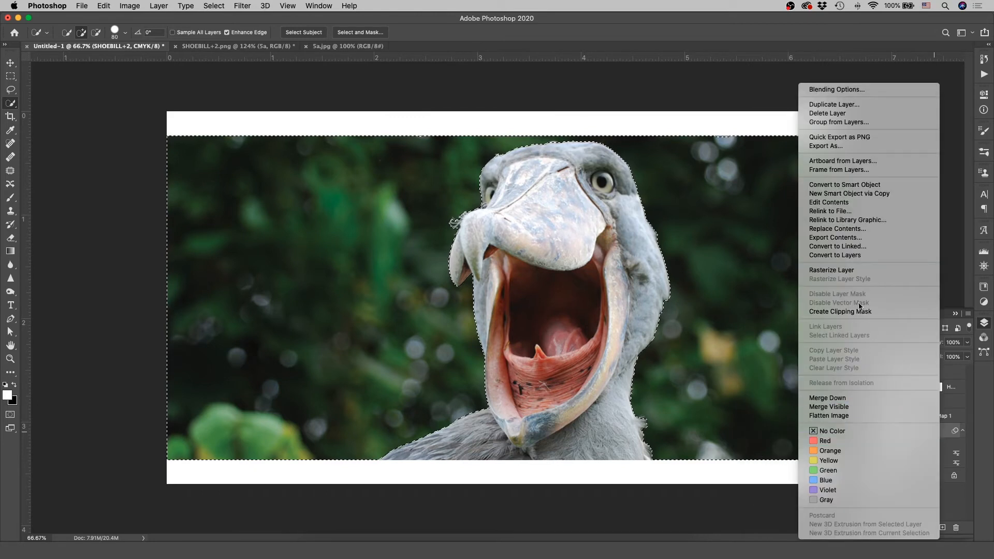
click(853, 269)
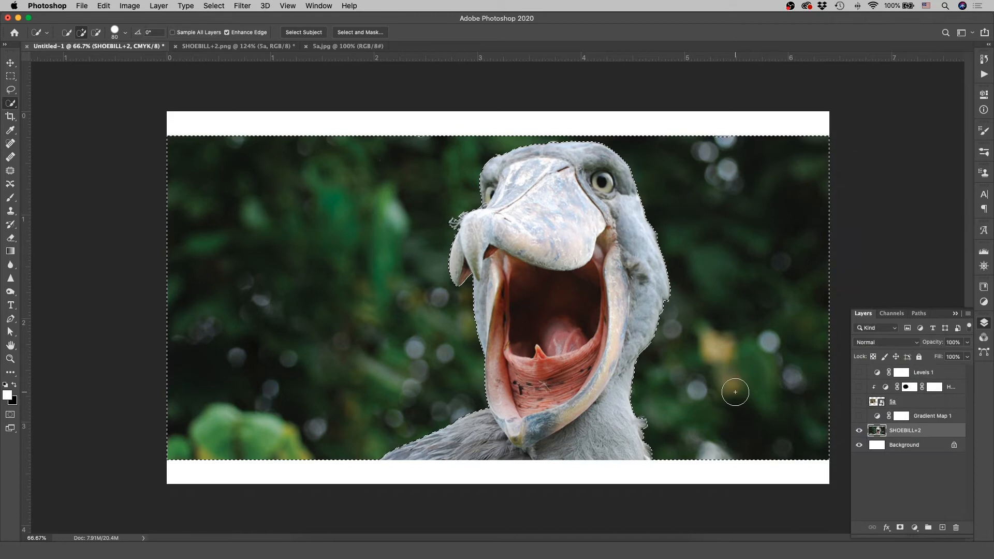
- Delete the selected background, deselect, and erase the leftover line along the photo's upper edge
key(Delete)
key(super+d)
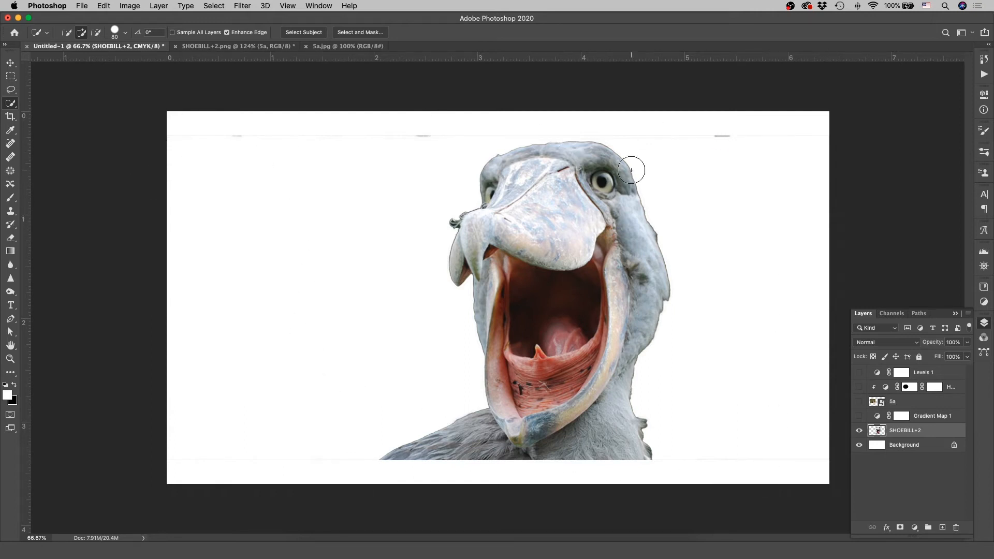
key(z)
drag(458, 218, 427, 305)
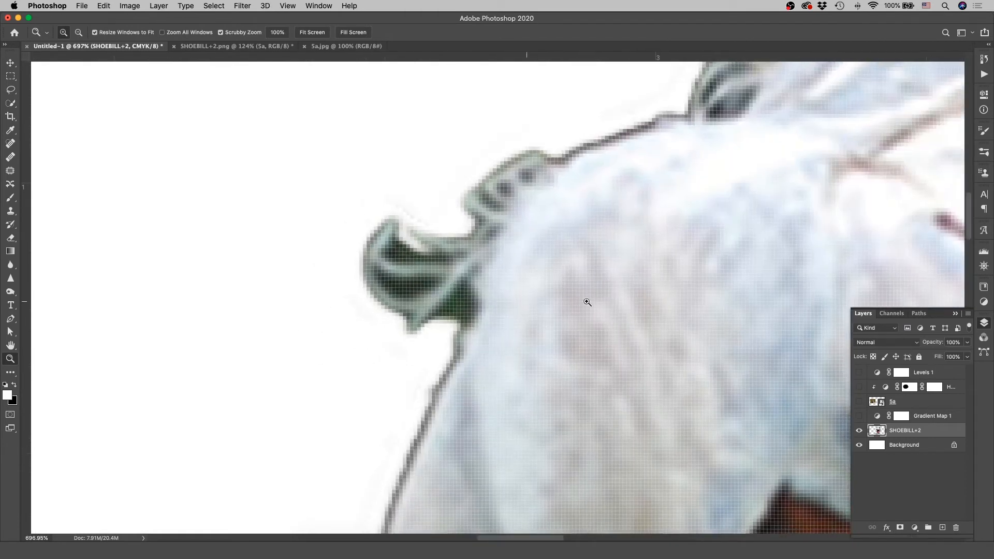
drag(576, 303, 495, 314)
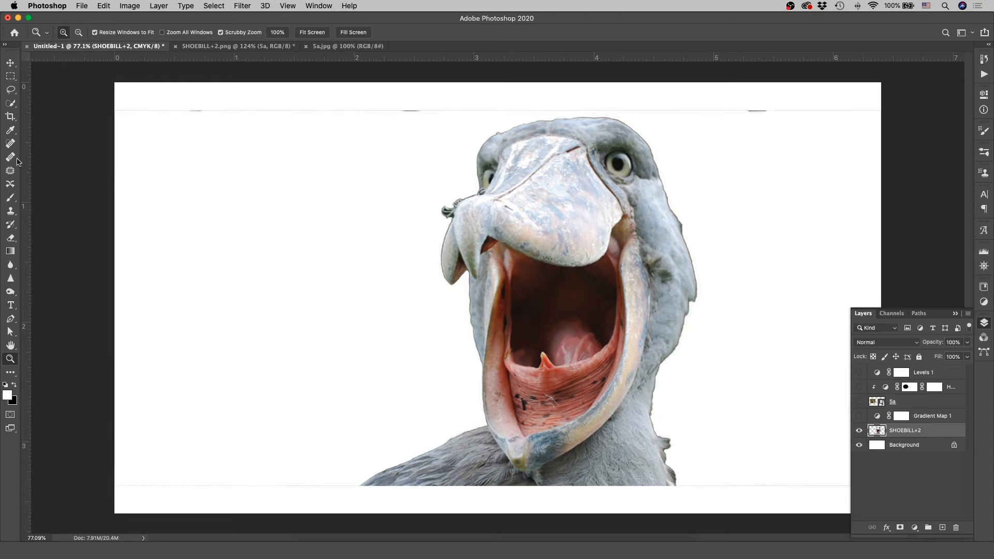
key(e)
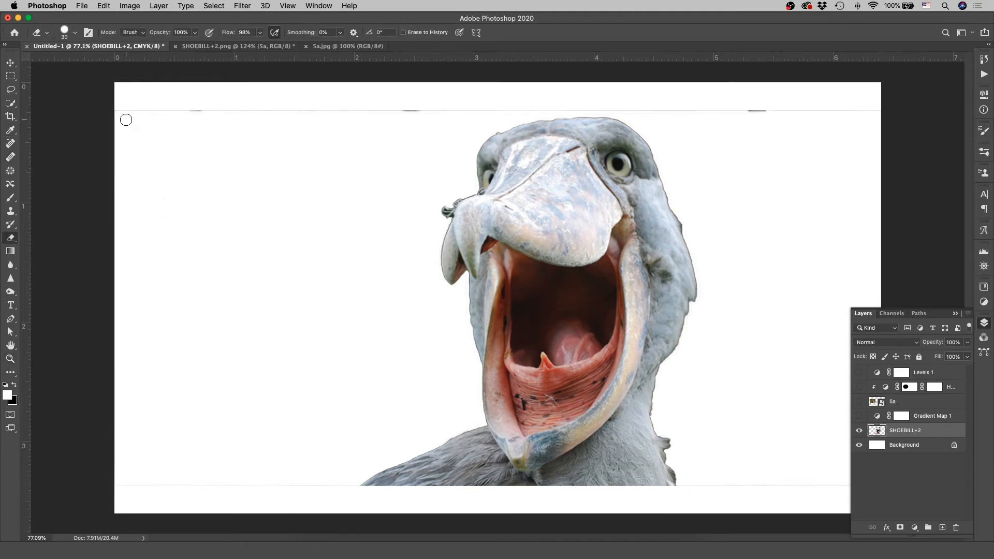
drag(117, 108, 886, 112)
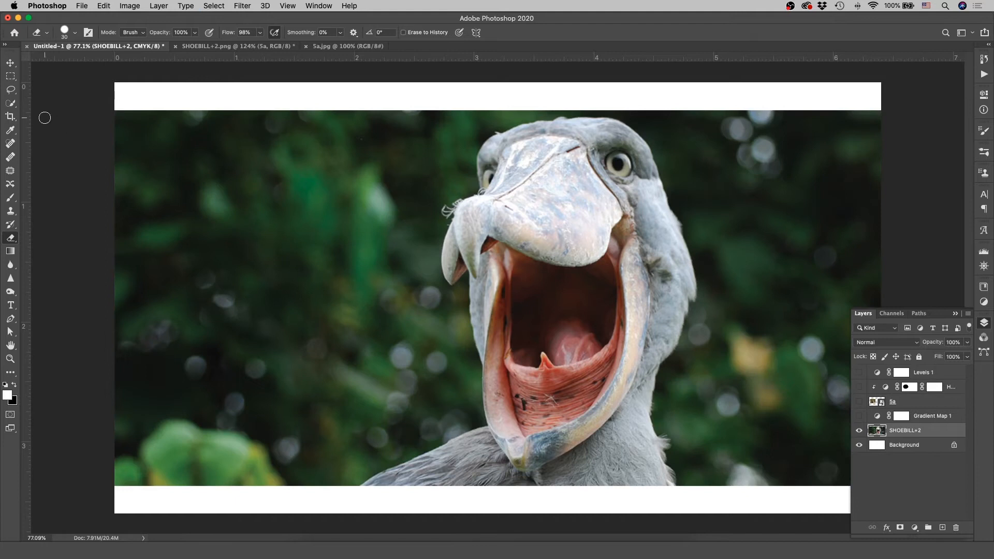
- Draw a freehand Lasso selection from the green background across the bird's beak and mouth, and deselect it
click(10, 91)
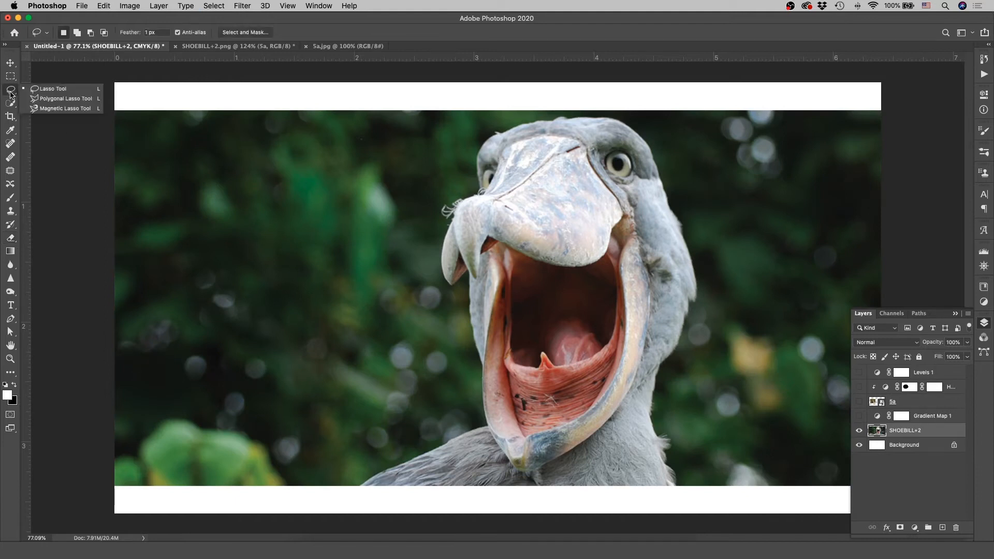
mouse_move(191, 163)
mouse_down()
mouse_move(368, 331)
mouse_move(605, 287)
mouse_move(400, 167)
mouse_move(203, 177)
mouse_up()
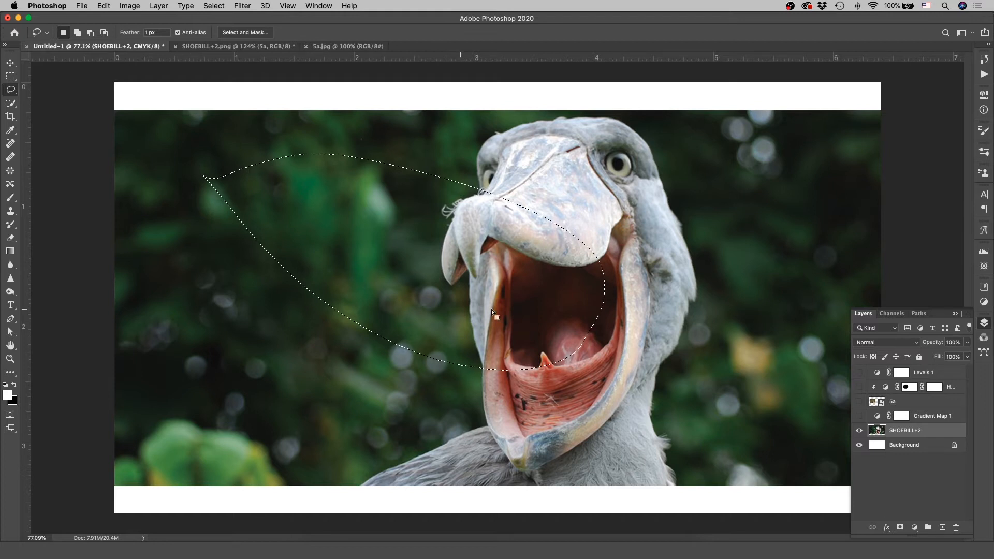
key(ctrl+d)
- Select the bird by tracing its outline with the Magnetic Lasso, try deleting the selected area, and undo the deletion
right_click(16, 93)
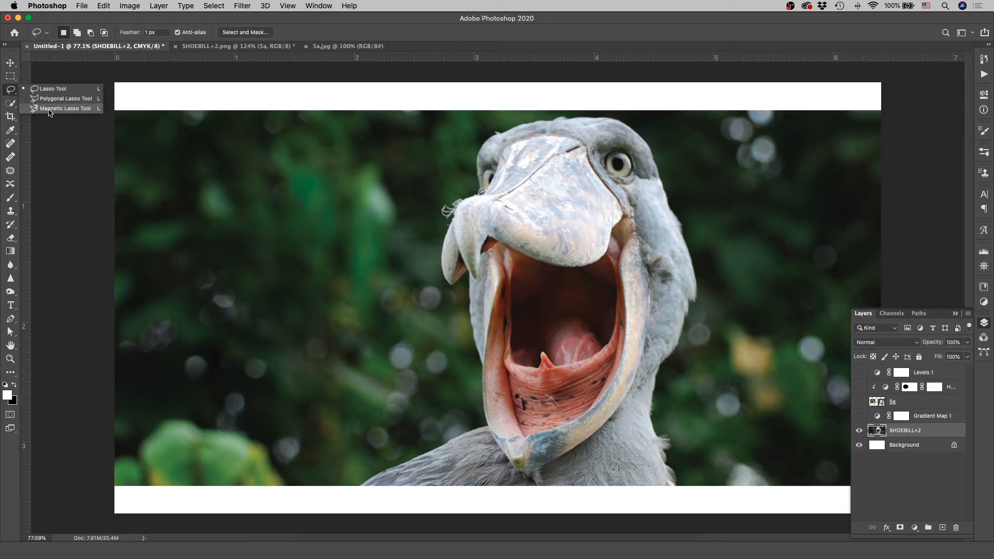
click(50, 109)
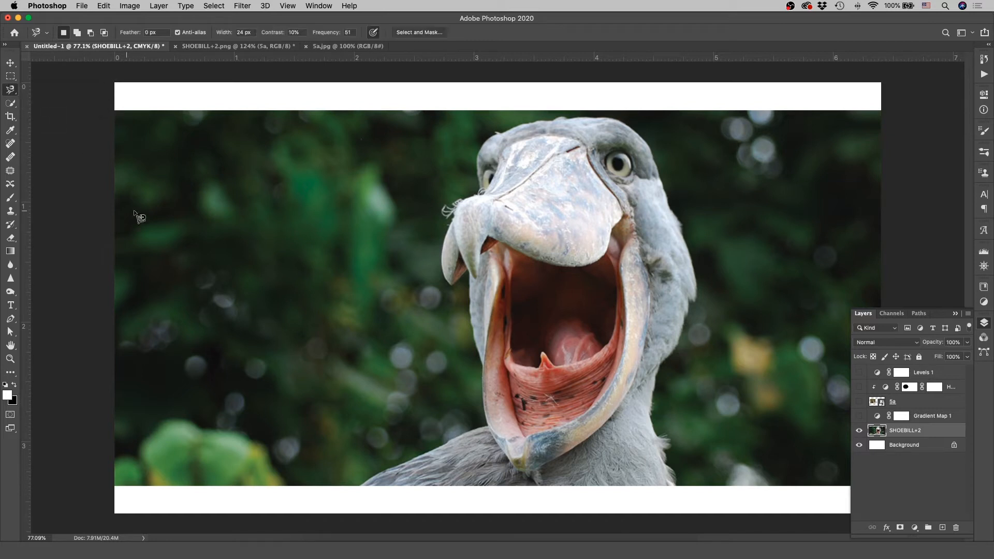
click(358, 487)
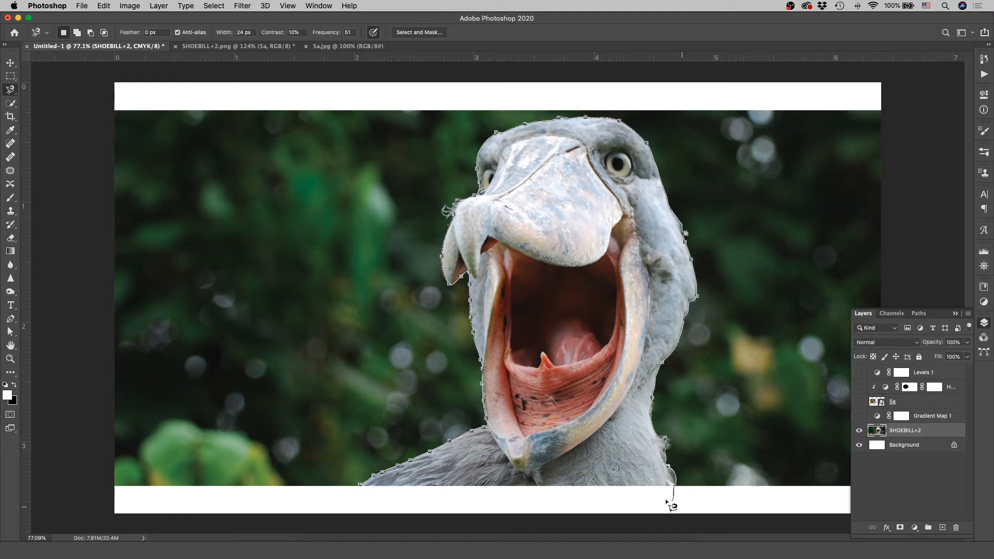
click(362, 486)
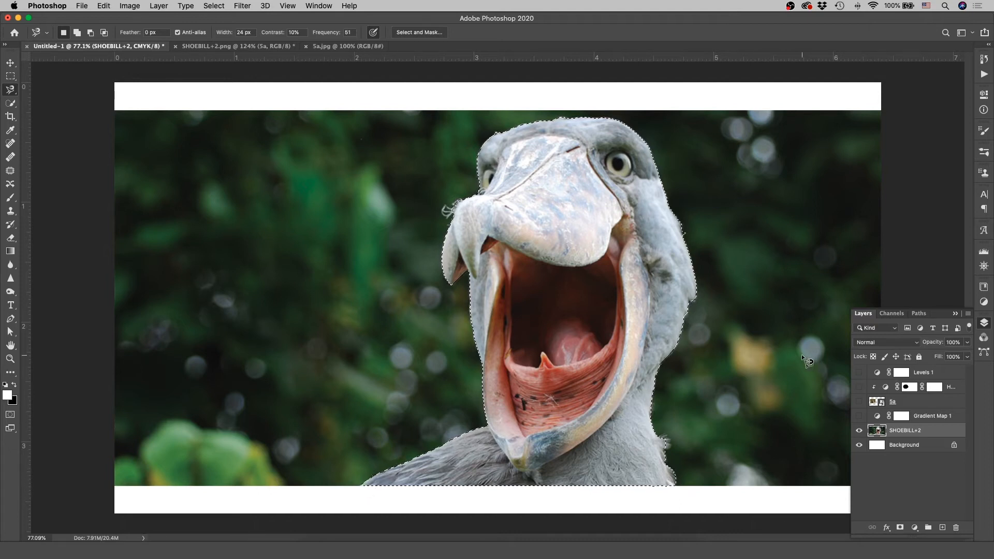
key(Delete)
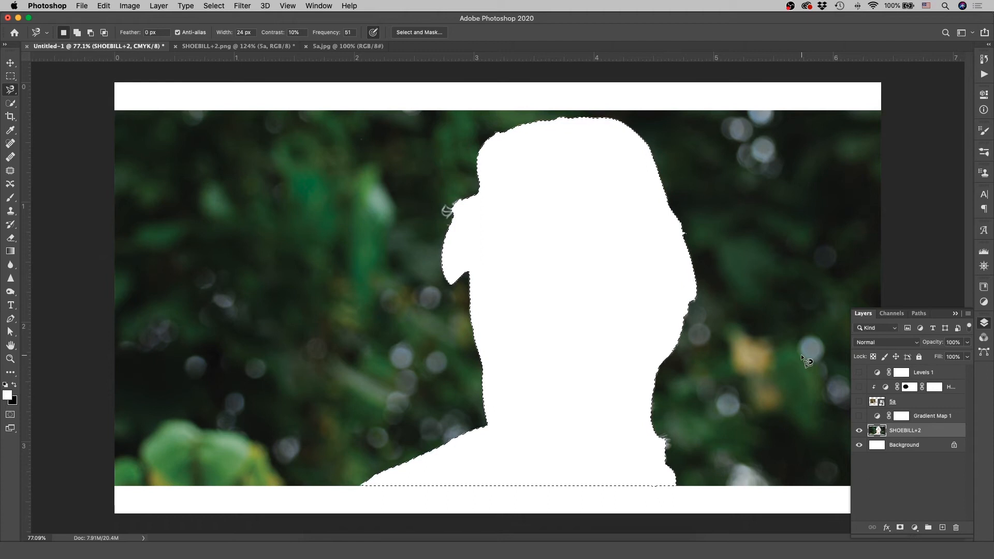
key(super+z)
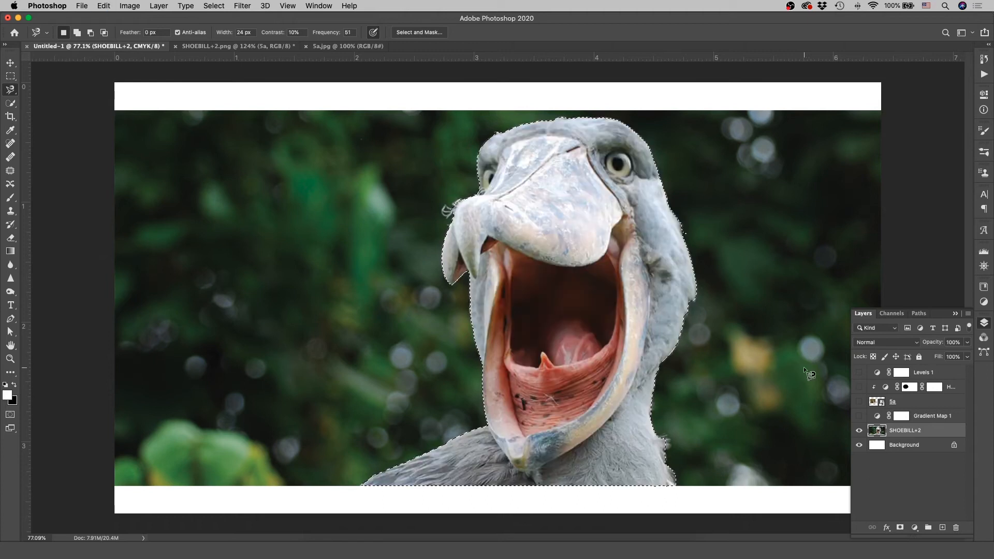
- Output the bird selection as a layer mask through Select and Mask, and undo the mask
click(420, 32)
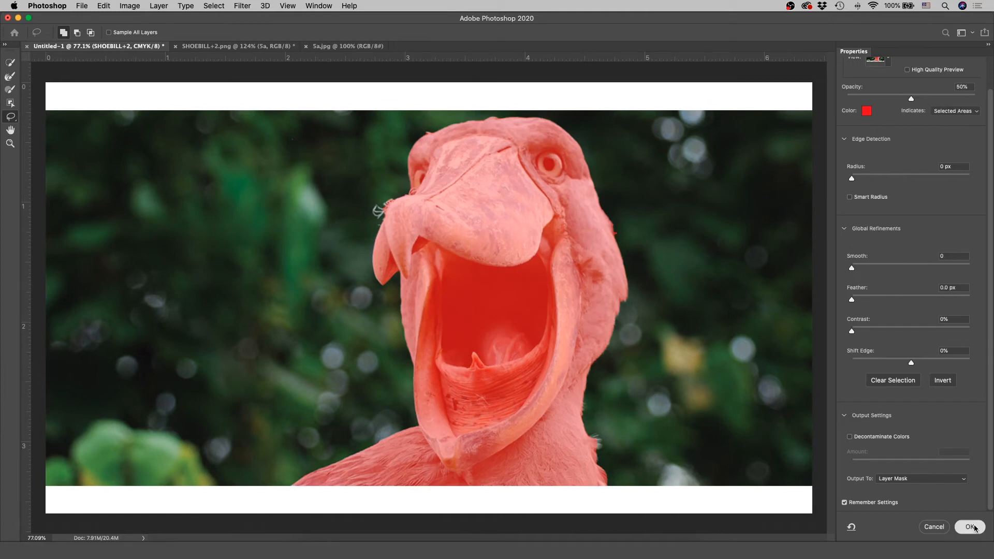
click(970, 527)
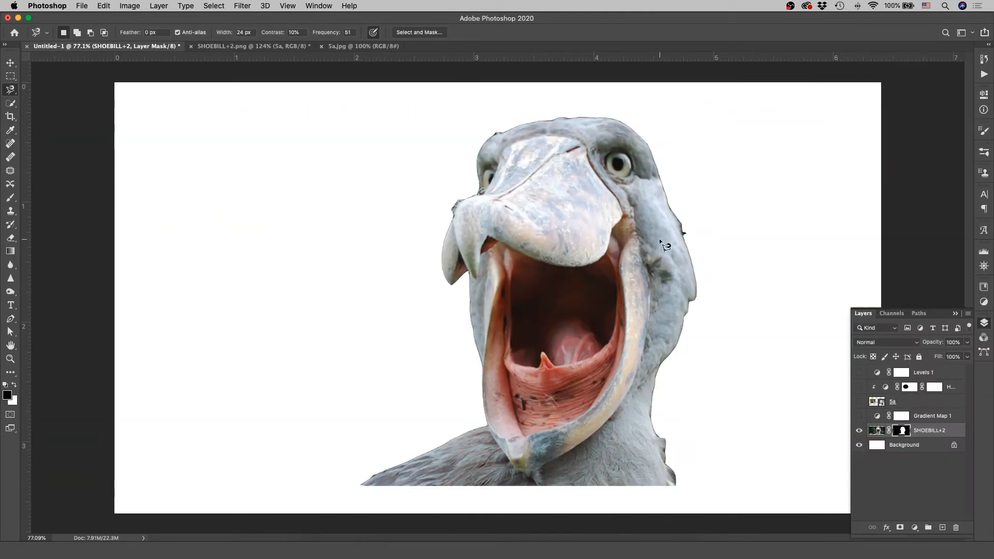
key(z)
mouse_move(572, 249)
mouse_down()
mouse_move(535, 249)
mouse_move(558, 250)
mouse_up()
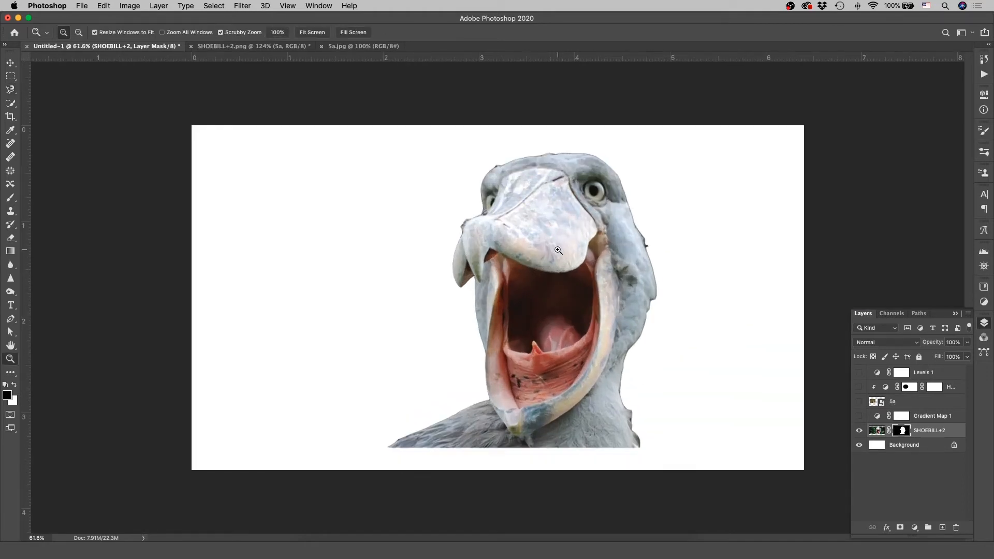
key(super+z)
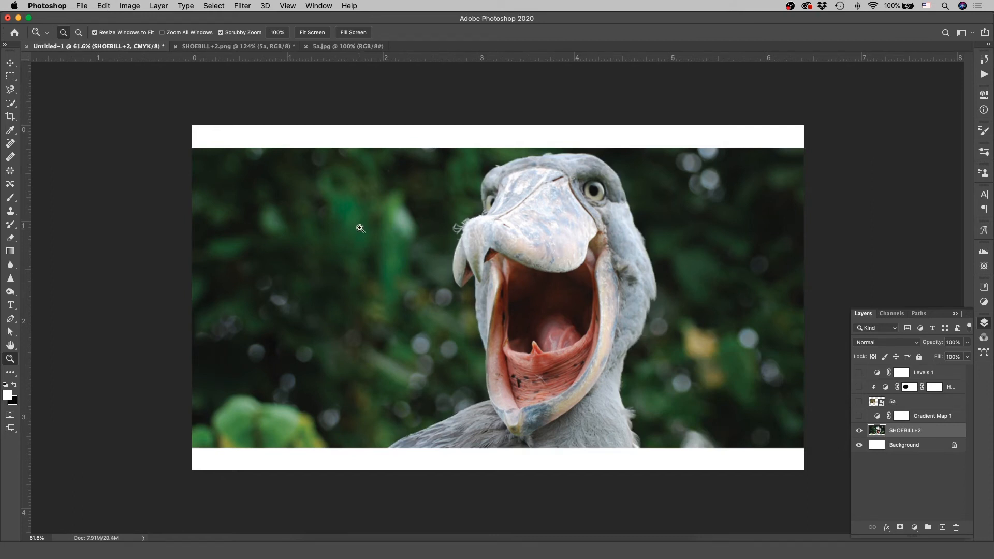
- Remove the two short dark marks on the upper beak with the Spot Healing Brush at size 25
click(11, 144)
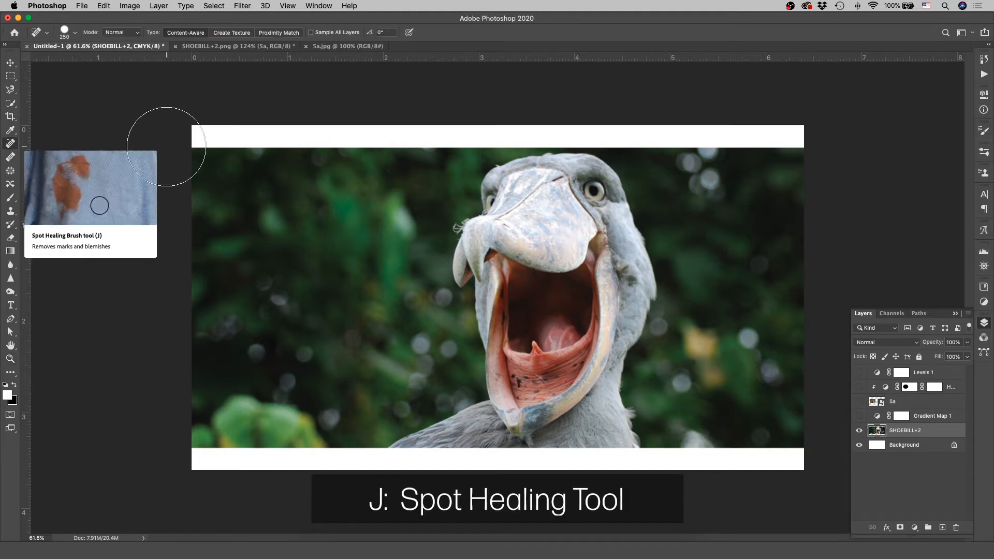
key(z)
drag(578, 182, 347, 210)
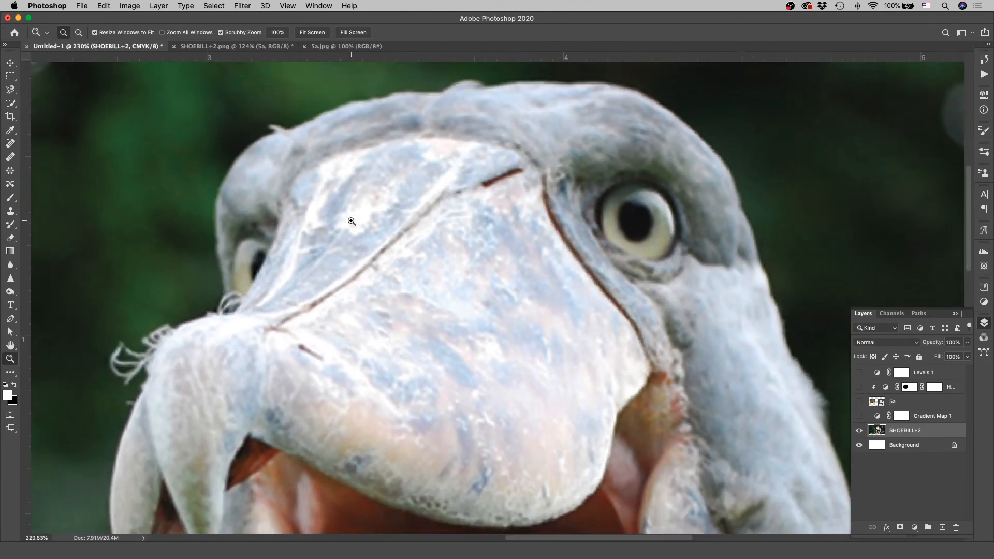
click(11, 144)
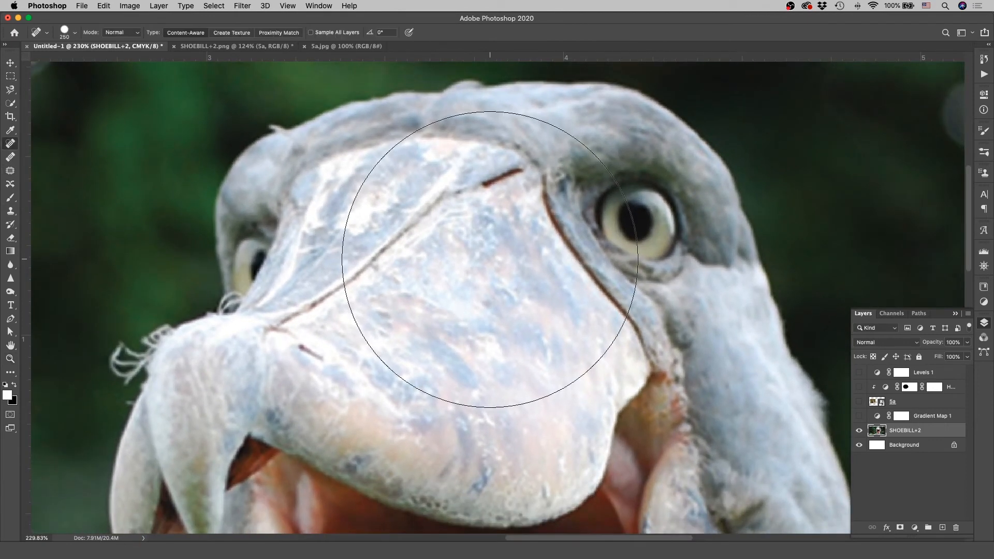
key(bracketleft)
key(bracketleft)
key(bracketleft)
key(bracketleft)
key(bracketleft)
key(bracketleft)
key(bracketleft)
key(bracketleft)
key(bracketleft)
key(bracketleft)
key(bracketleft)
key(bracketleft)
key(bracketleft)
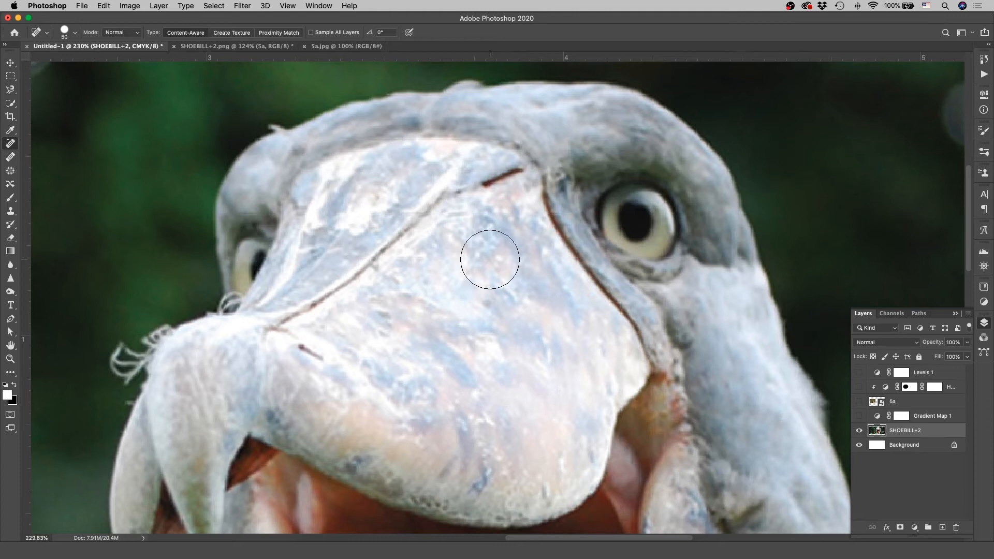
key(bracketleft)
drag(475, 188, 521, 170)
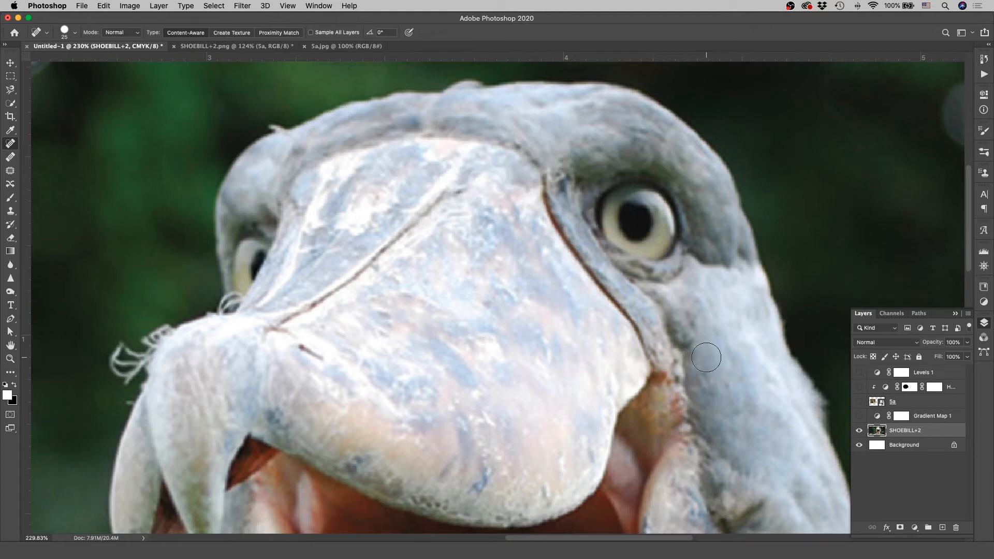
drag(312, 350, 325, 357)
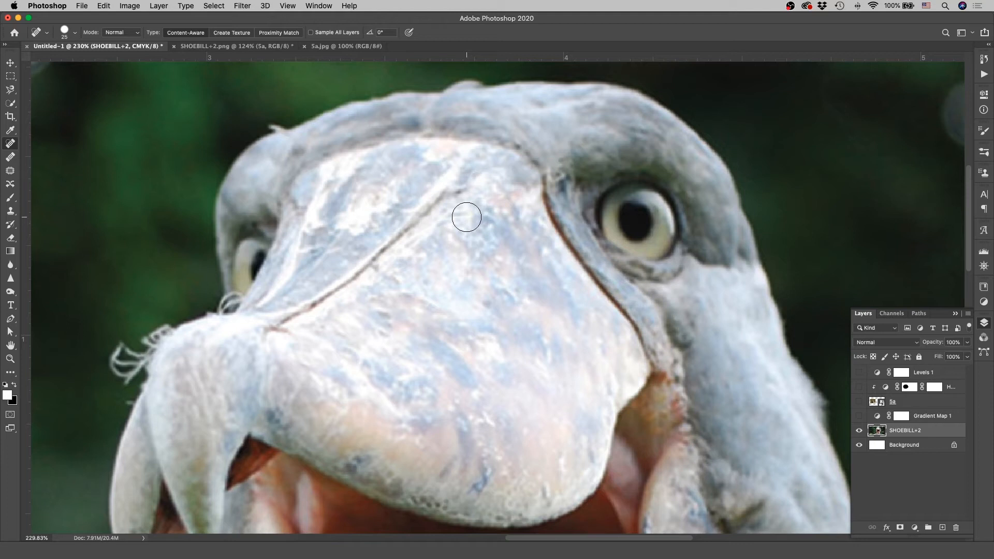
- Try to heal over the pupil of the bird's larger visible eye with the Spot Healing Brush, and undo it
key(z)
mouse_move(512, 243)
mouse_down()
mouse_move(434, 274)
mouse_move(472, 268)
mouse_up()
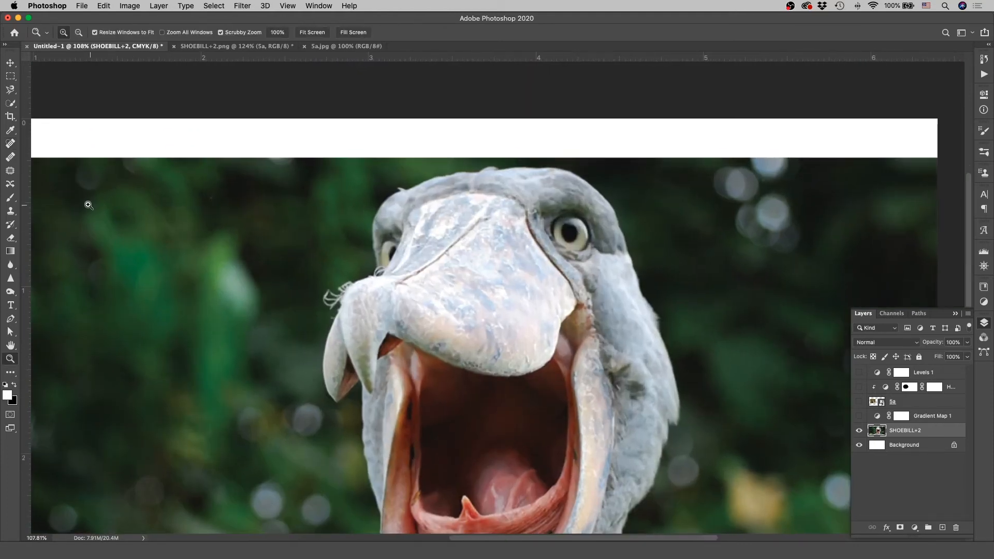
key(j)
mouse_move(565, 231)
mouse_down()
mouse_move(581, 237)
mouse_move(573, 232)
mouse_up()
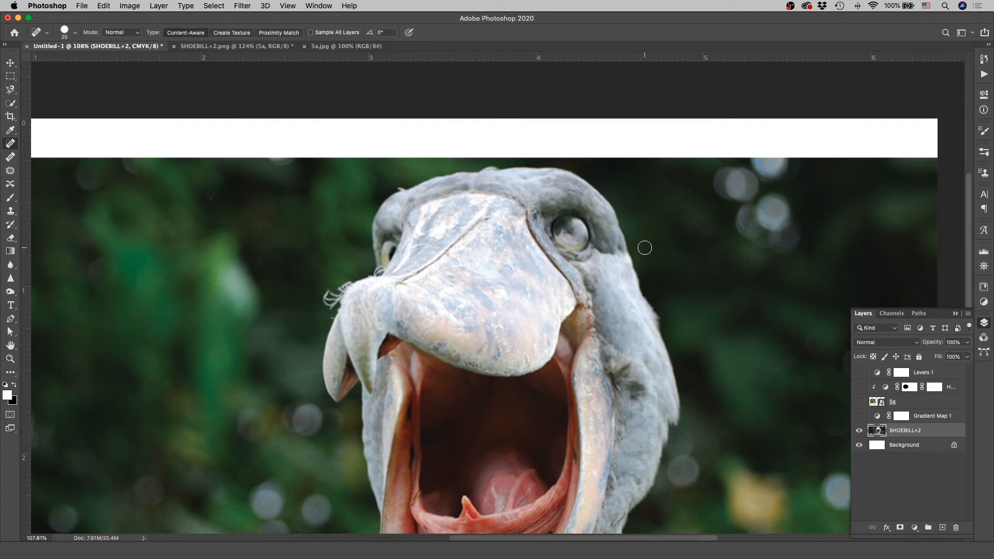
key(super+z)
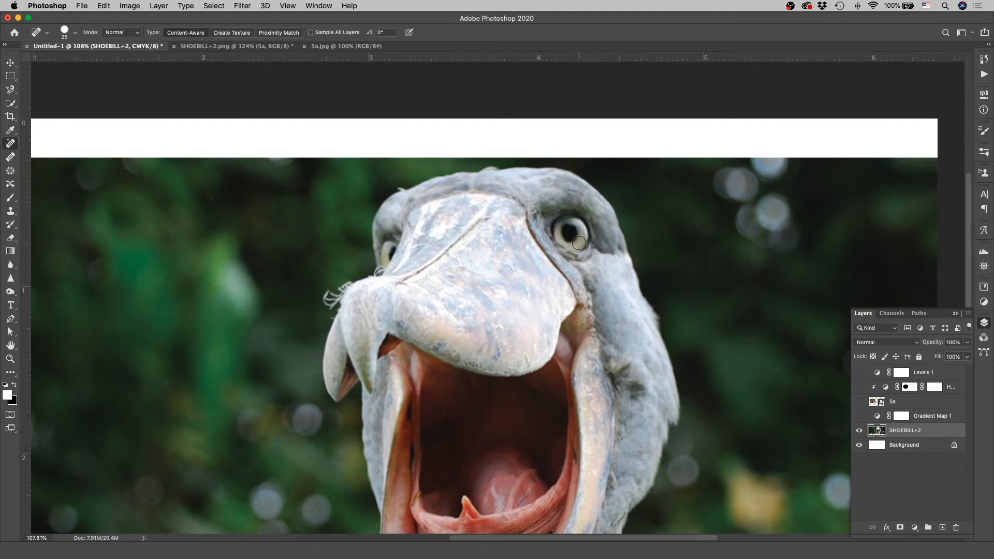
- Cover the stray feathers along the outer edge of the bird's neck with cloned background, using the Clone Stamp at 25 px
scroll(311, 253, down, 3)
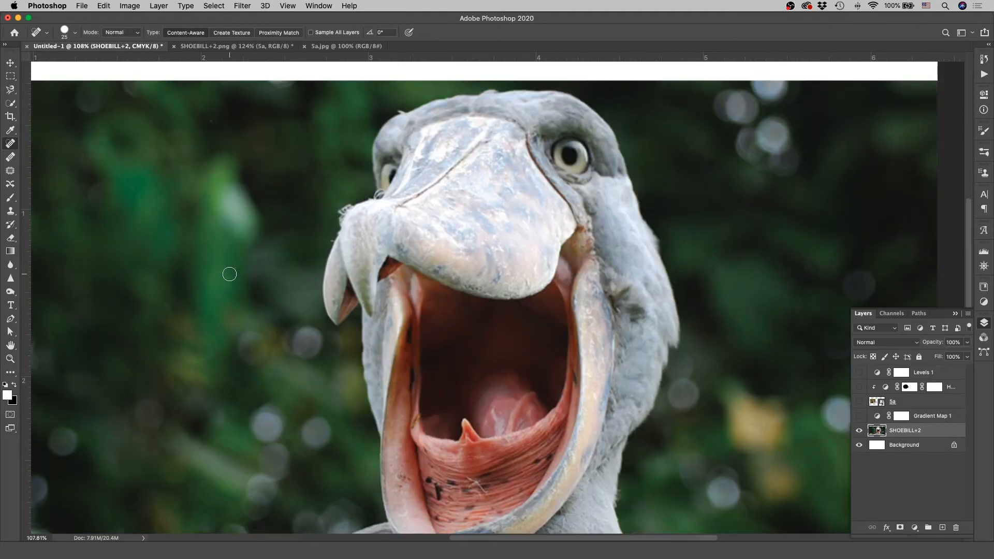
click(9, 217)
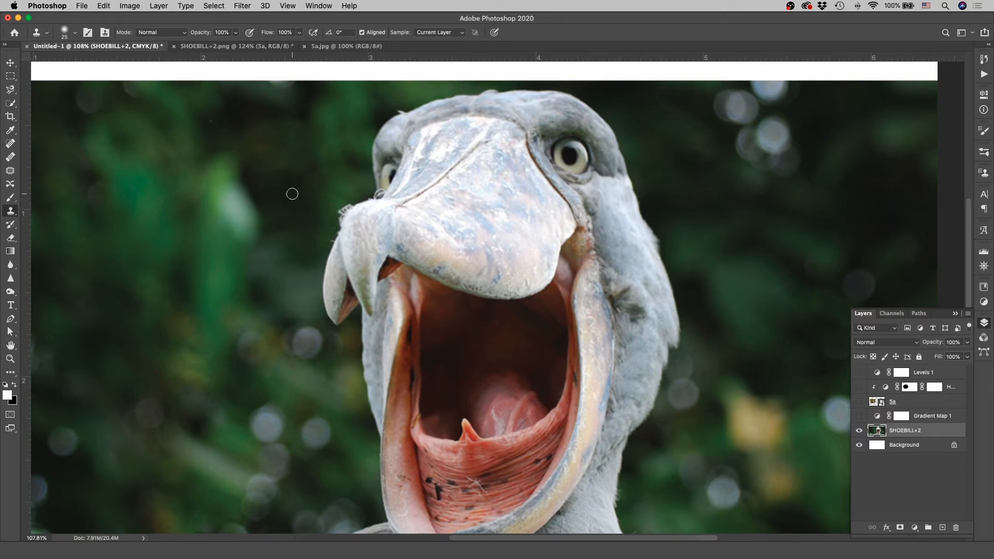
click(75, 34)
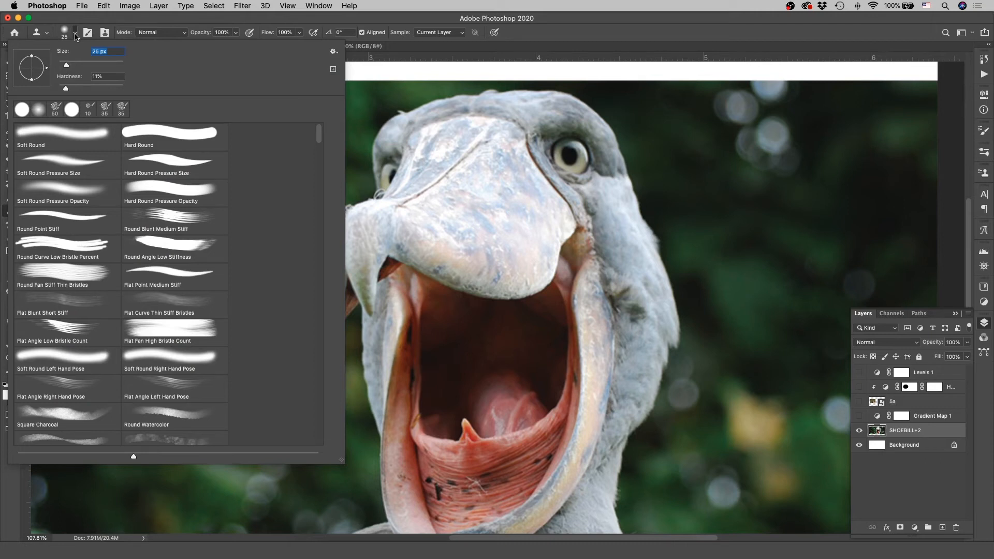
click(76, 36)
scroll(451, 286, down, 5)
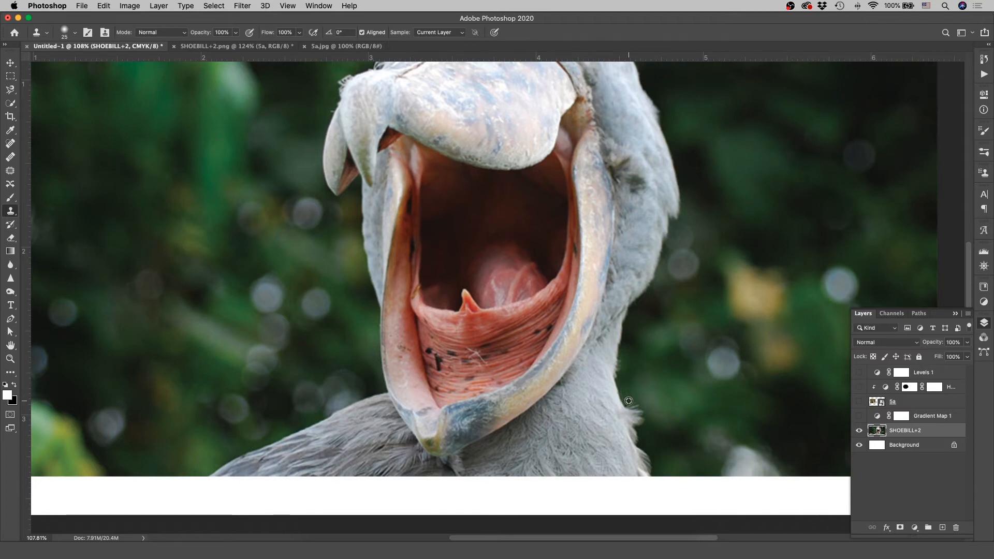
alt+click(629, 401)
drag(630, 404, 637, 427)
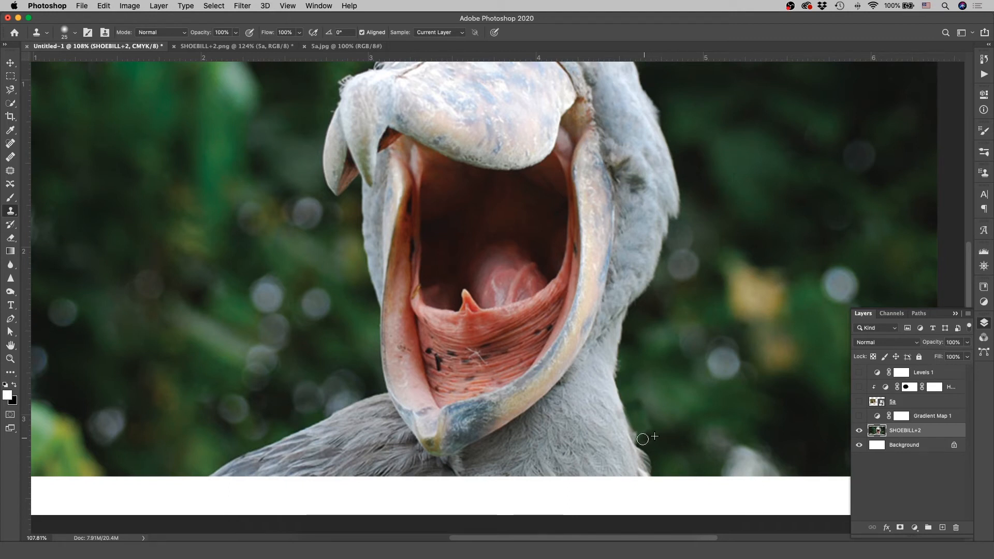
alt+click(660, 443)
drag(645, 443, 644, 439)
key(v)
key(super+0)
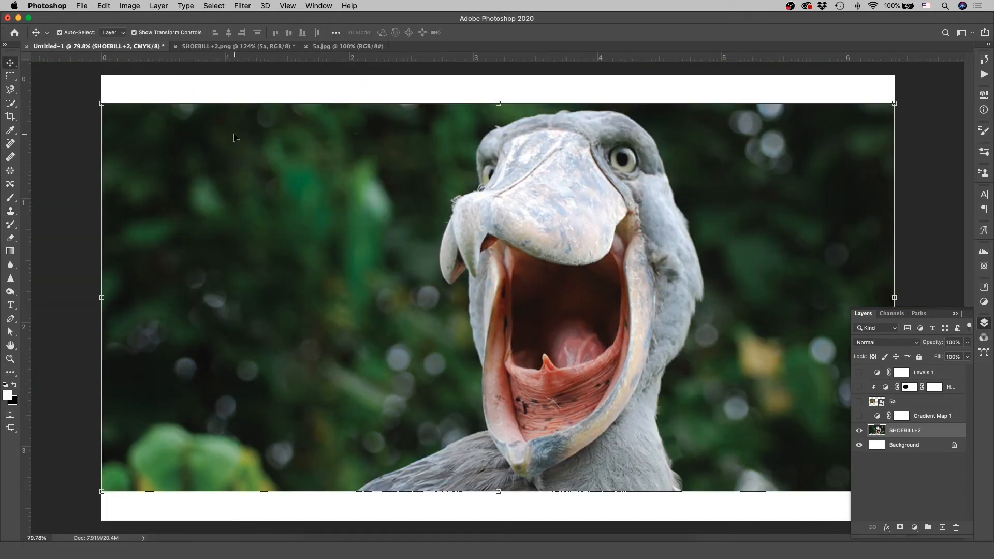
click(242, 5)
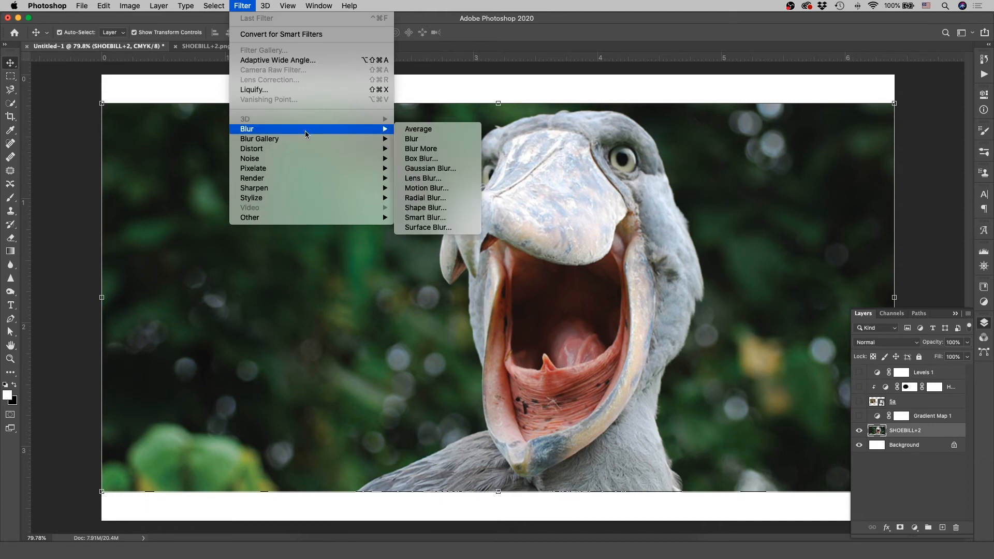
mouse_move(309, 139)
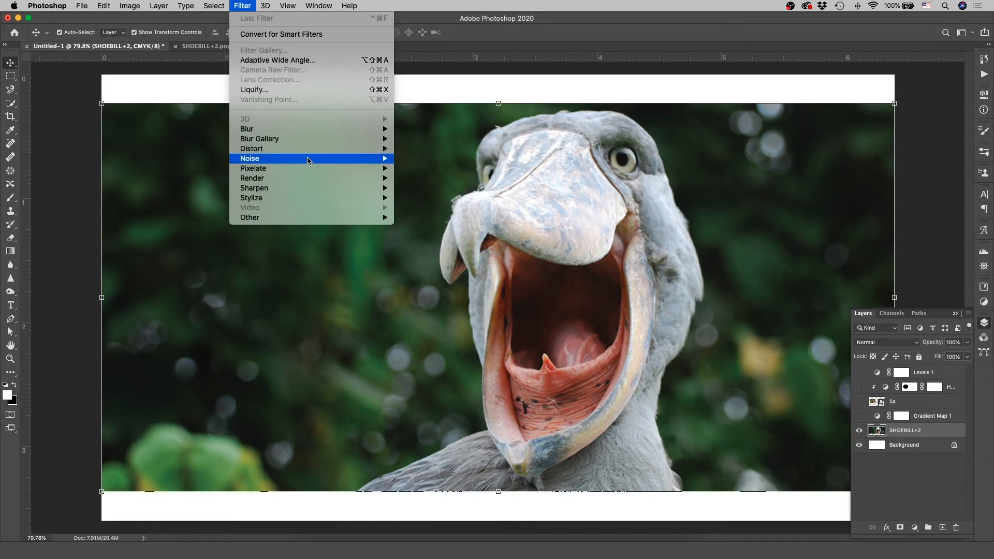
mouse_move(307, 172)
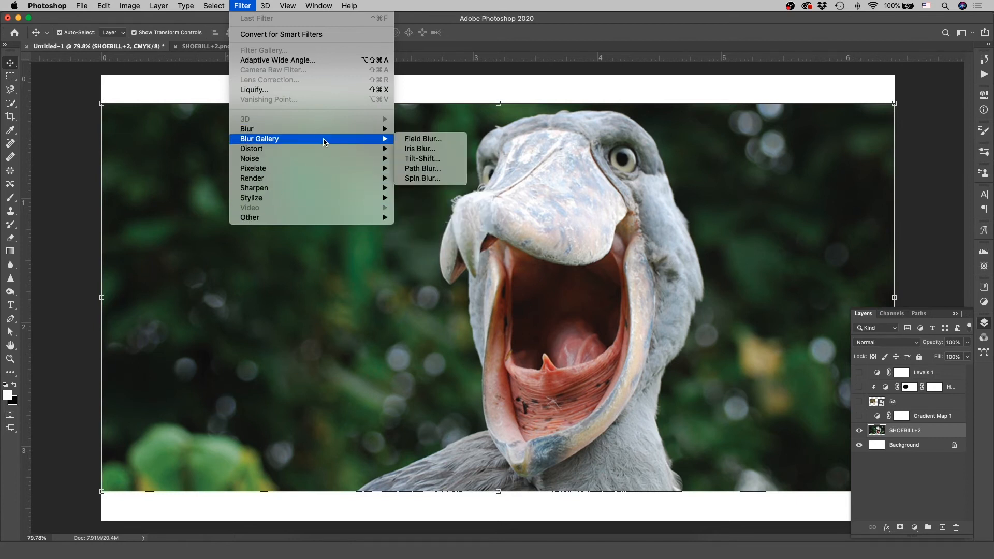
mouse_move(134, 3)
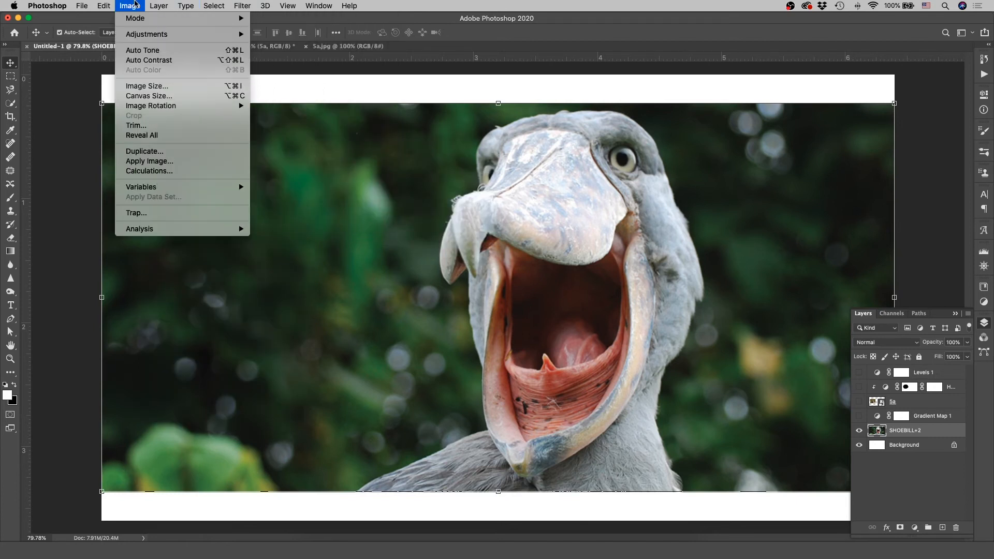
mouse_move(142, 35)
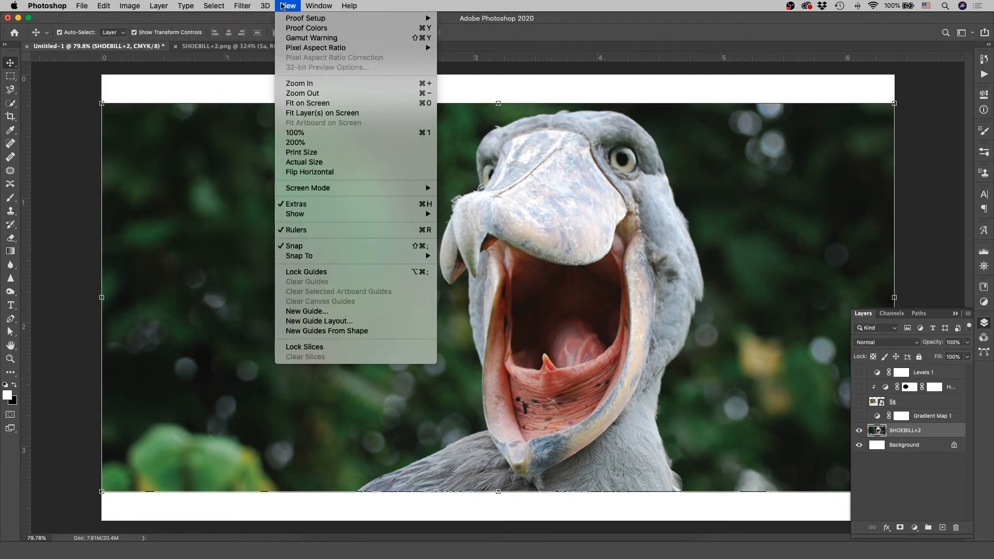
click(286, 6)
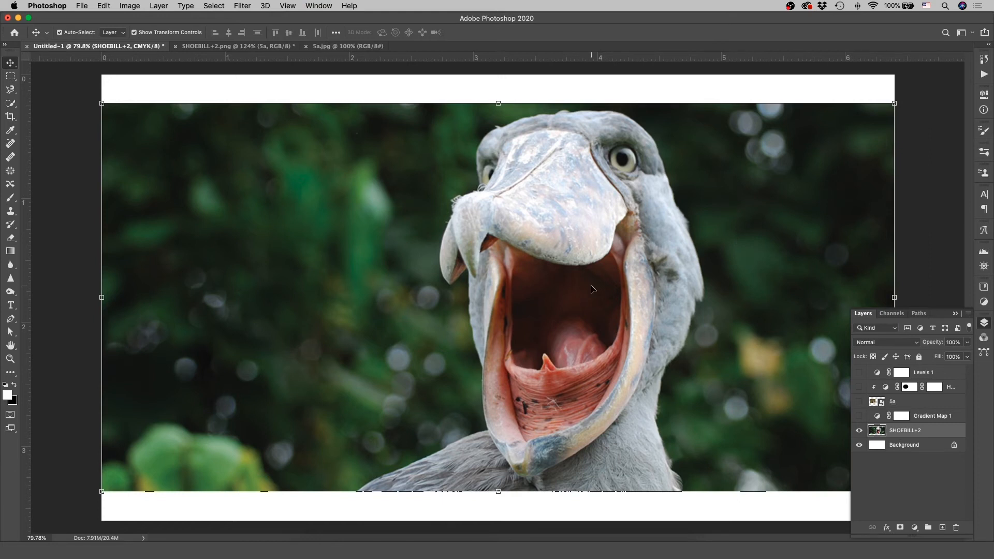
click(82, 278)
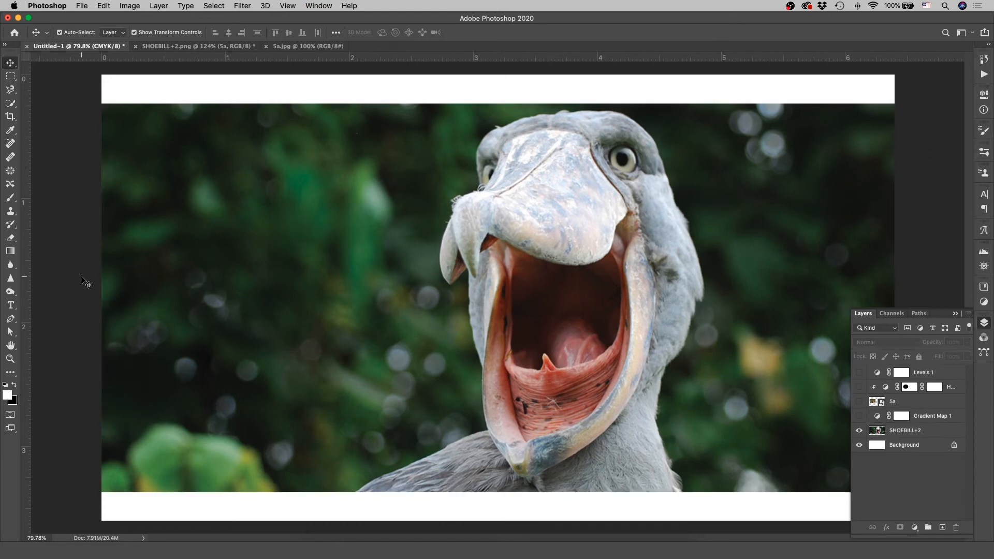
key(super+n)
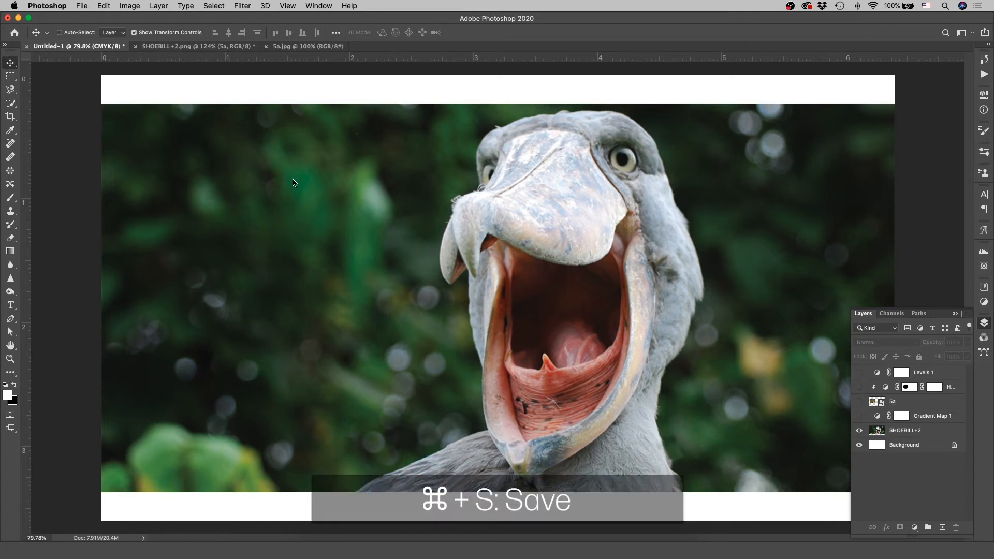
- Save the layered document as shoebill.psd in the _demo folder, keeping Maximize Compatibility on
key(super+s)
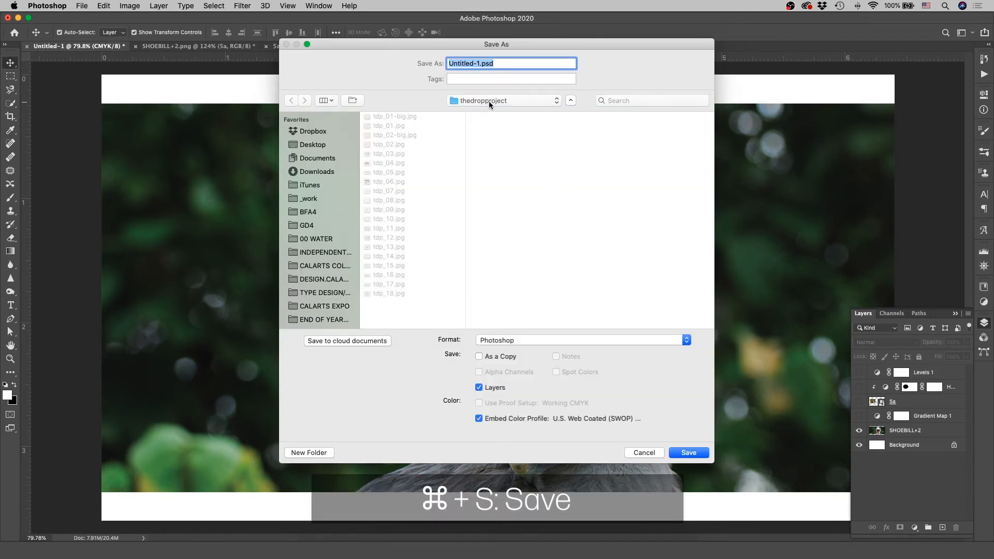
click(490, 103)
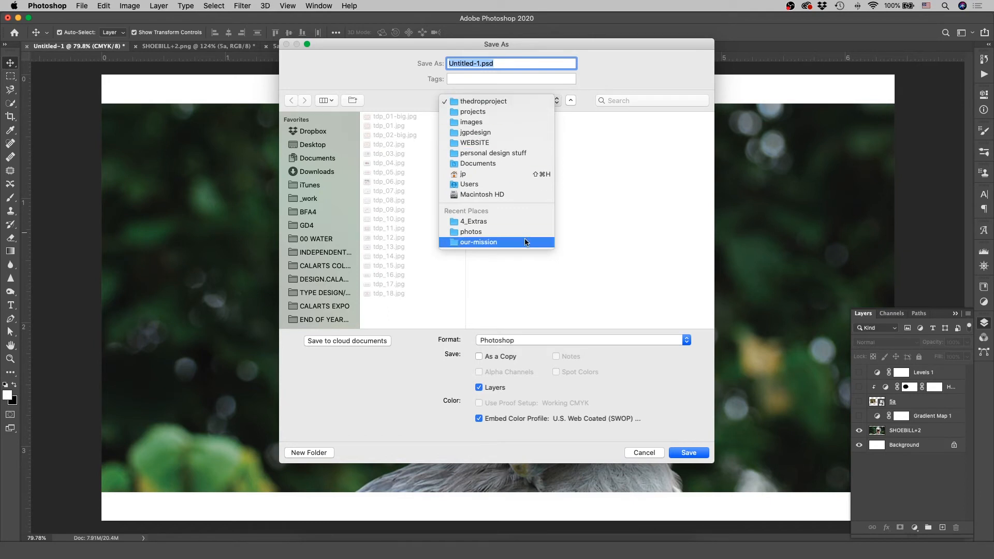
click(517, 232)
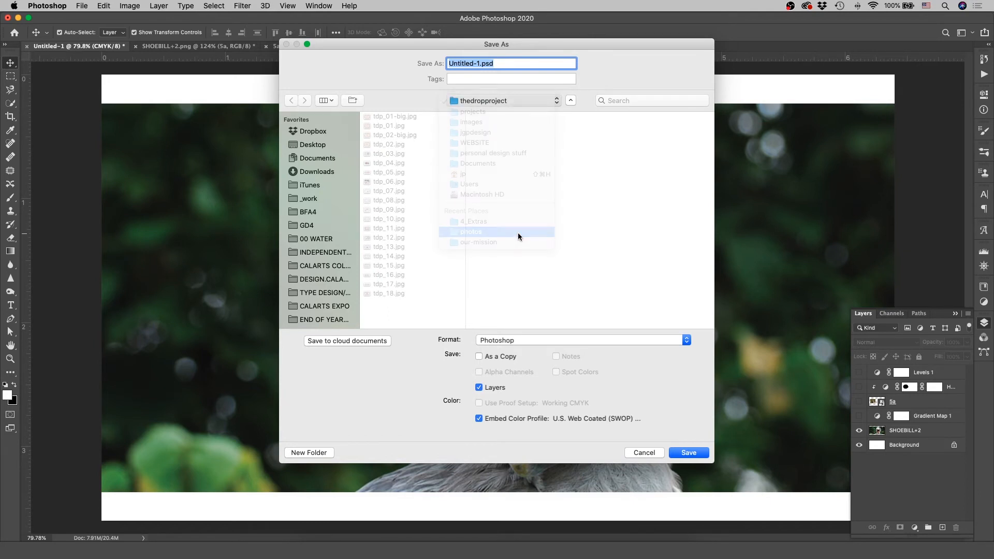
click(543, 160)
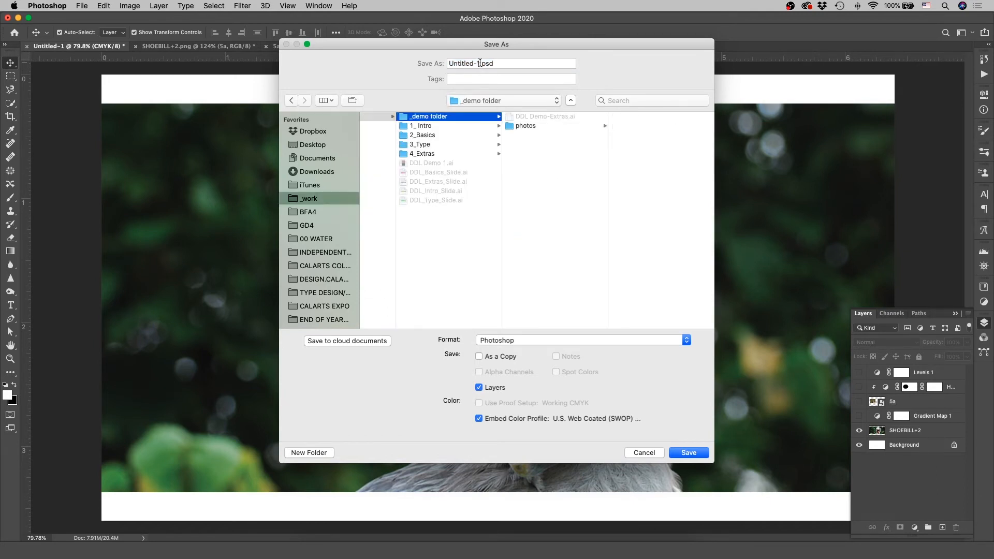
click(480, 62)
text(shoebill)
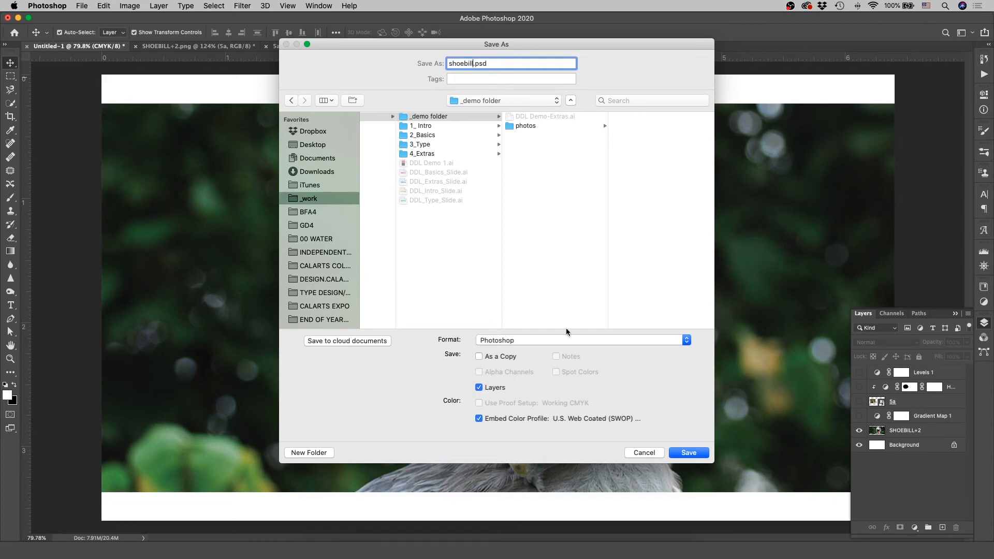
click(688, 454)
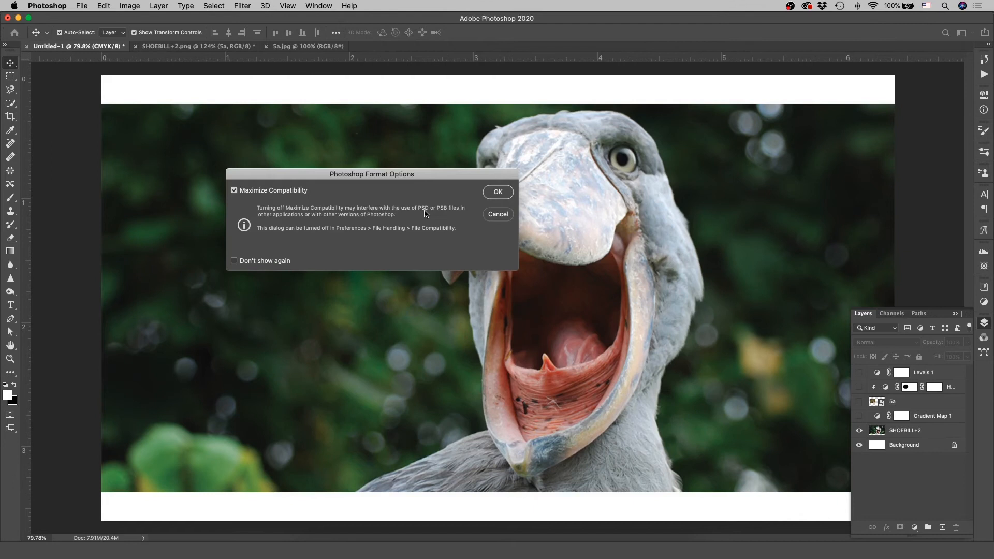
click(502, 190)
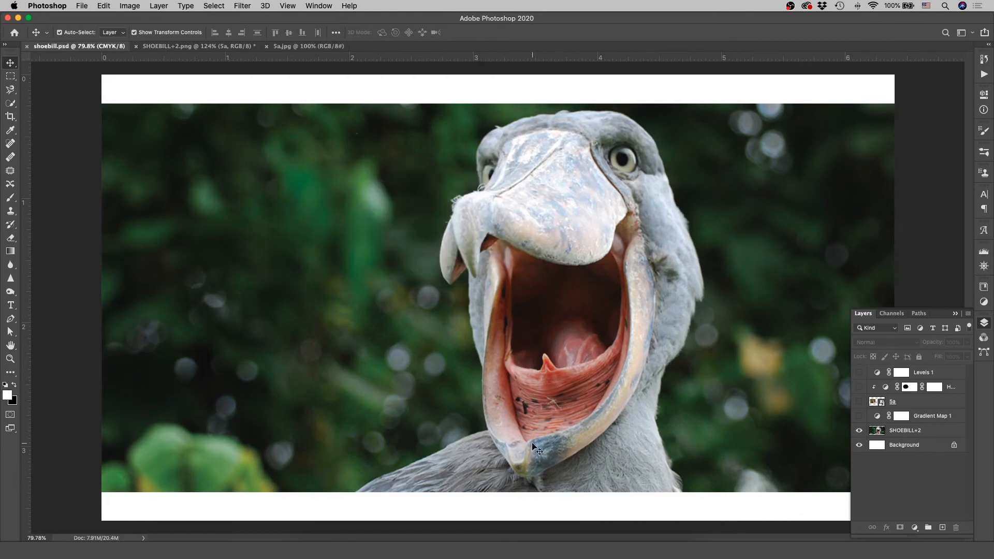
- Switch to Illustrator and place shoebill.psd from Finder in the empty lower half of the DDL Demo-Extras.ai artboard
click(400, 550)
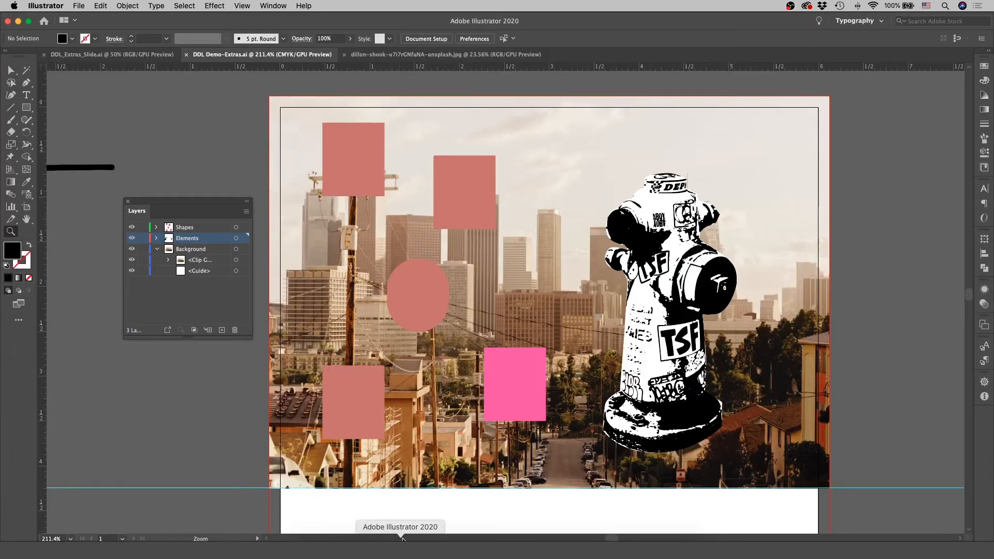
drag(542, 357, 441, 375)
scroll(452, 373, down, 5)
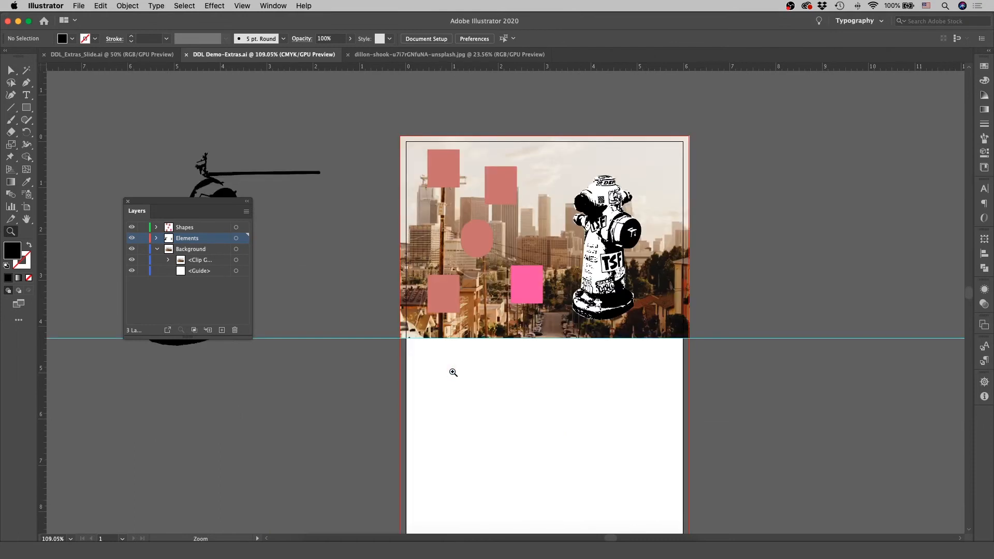
click(310, 550)
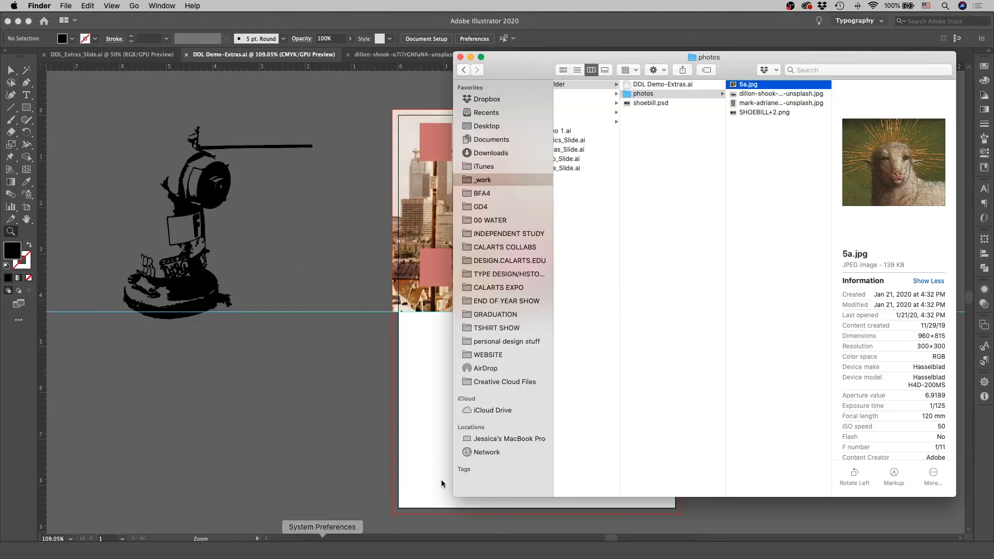
drag(506, 182, 320, 232)
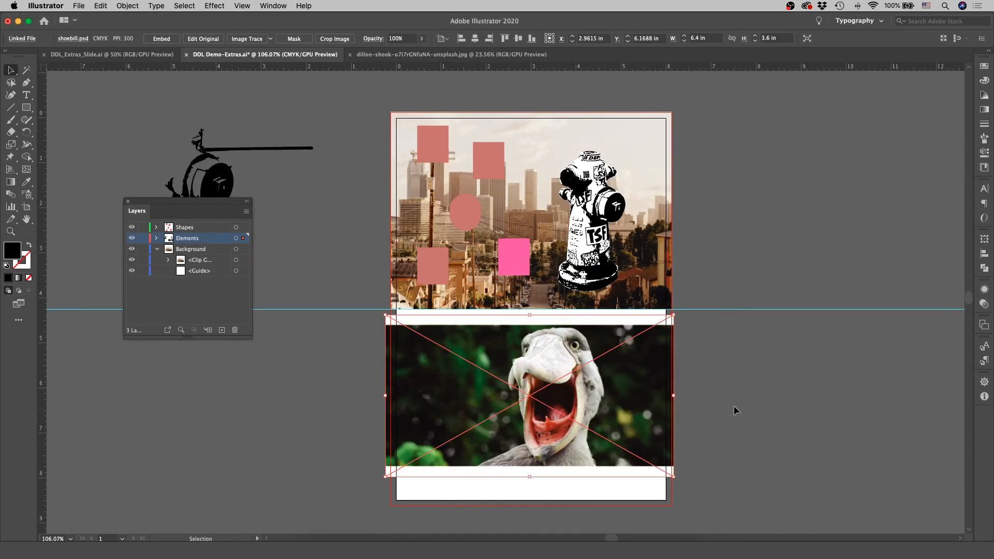
click(740, 405)
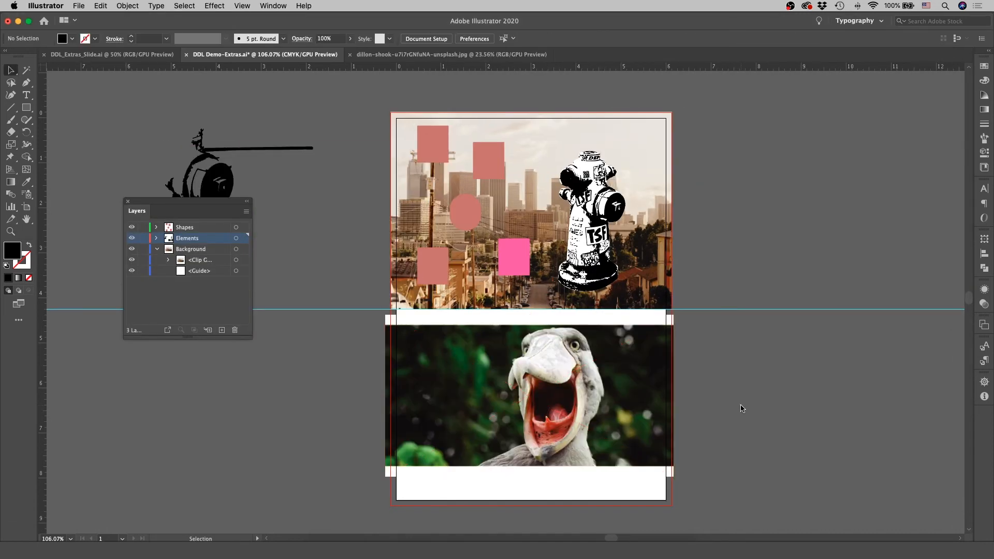
scroll(741, 409, down, 1)
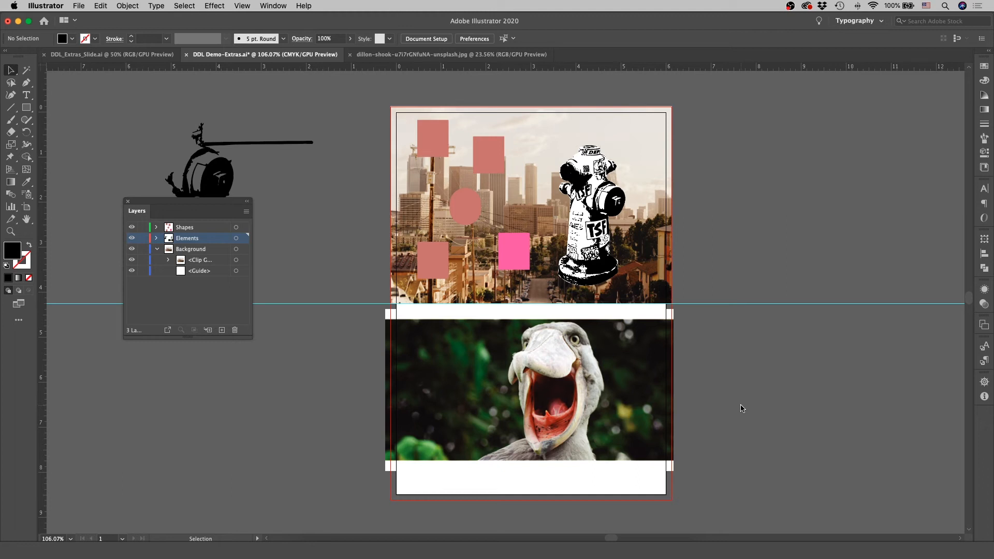
- Switch to Photoshop, turn on the visibility of the Gradient Map 1 layer in shoebill.psd, and save the file
click(398, 536)
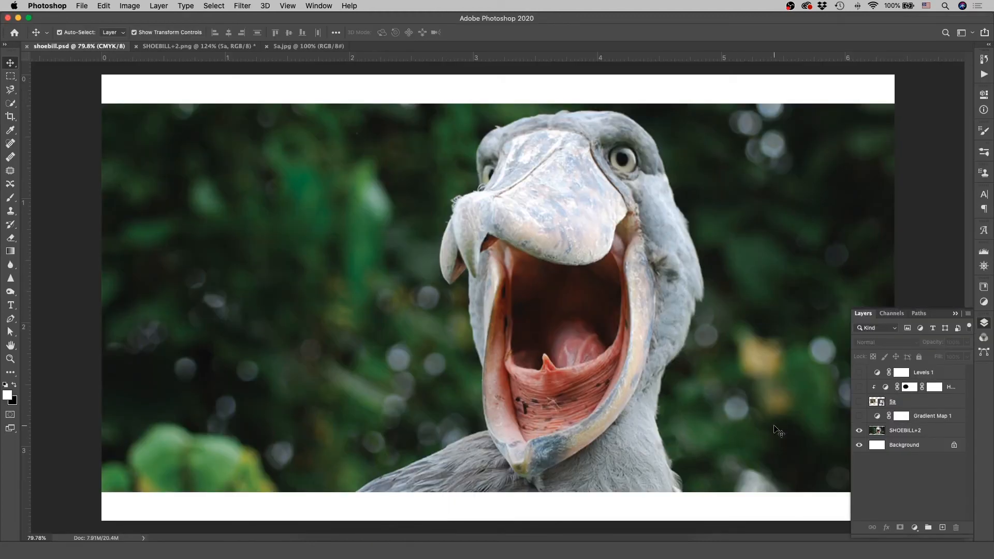
click(860, 416)
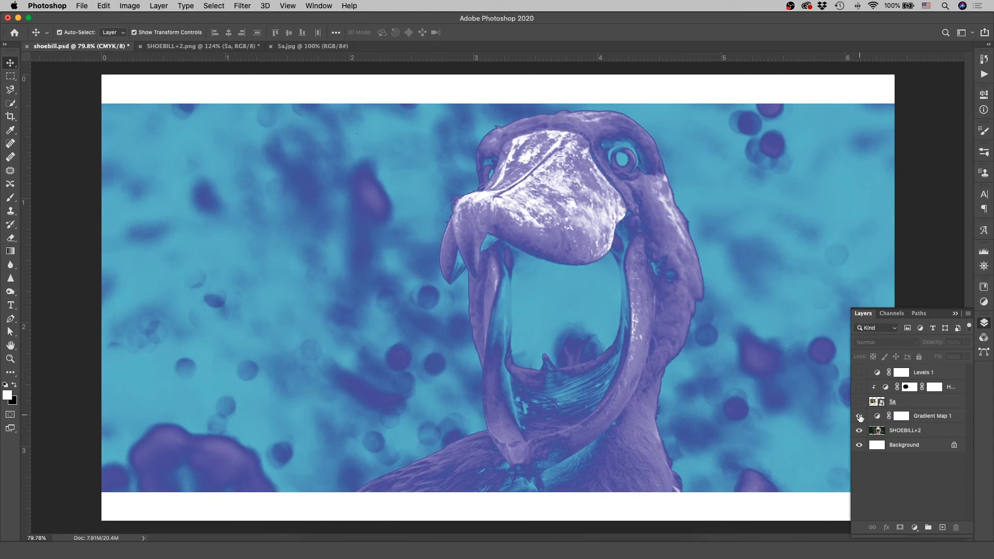
key(super+s)
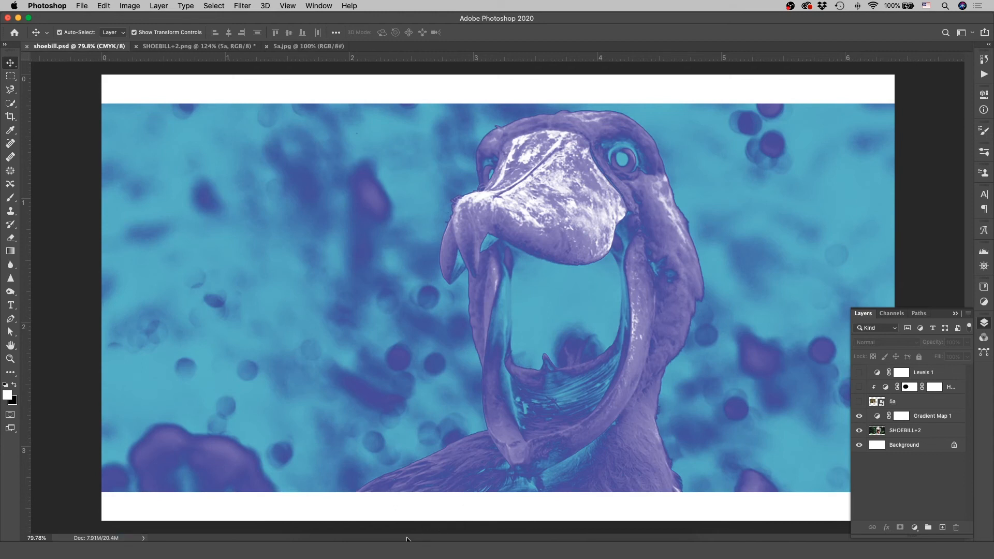
- Return to Illustrator and update the modified link of the placed shoebill image
click(400, 541)
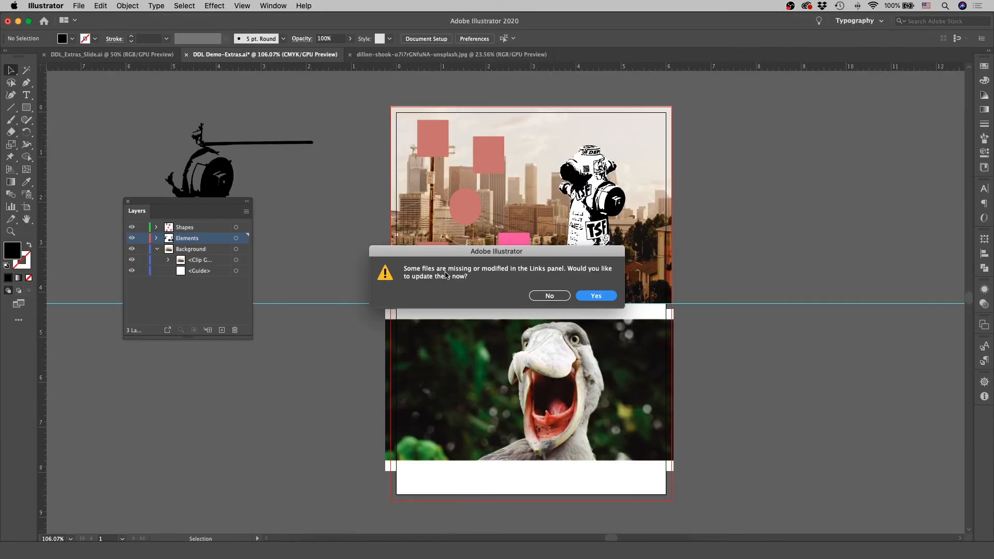
click(604, 297)
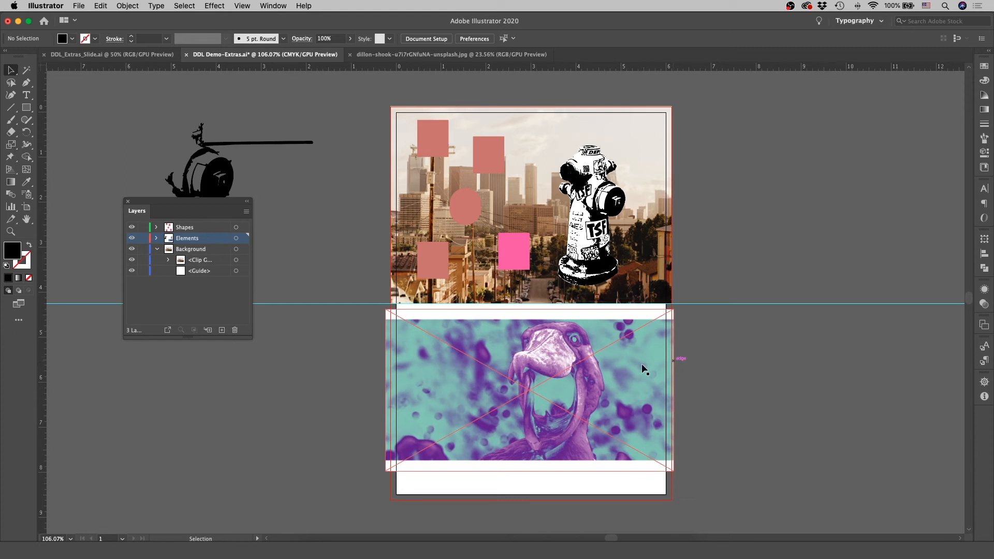
click(625, 366)
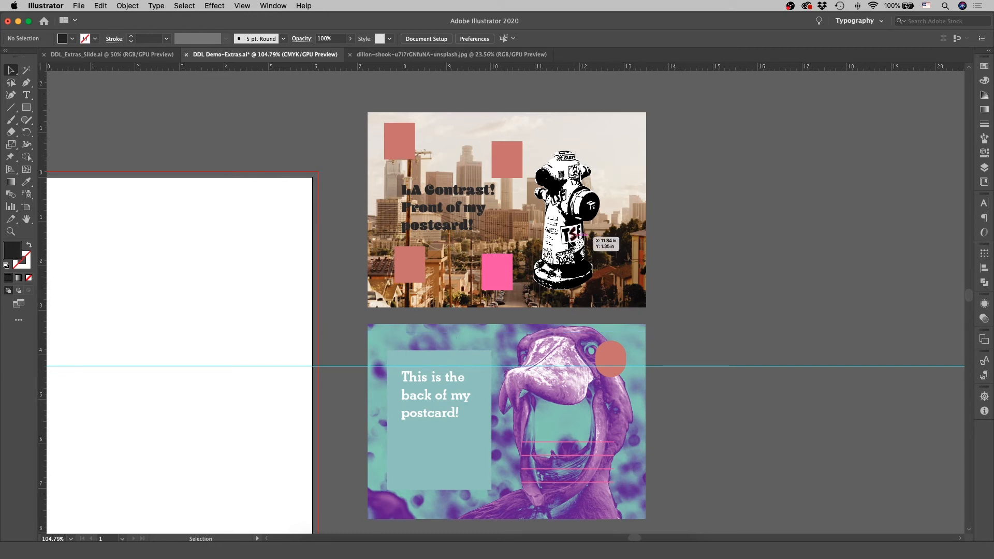
- Move the fire hydrant on the postcard front horizontally to the right by about 0.24 in
drag(559, 253, 570, 255)
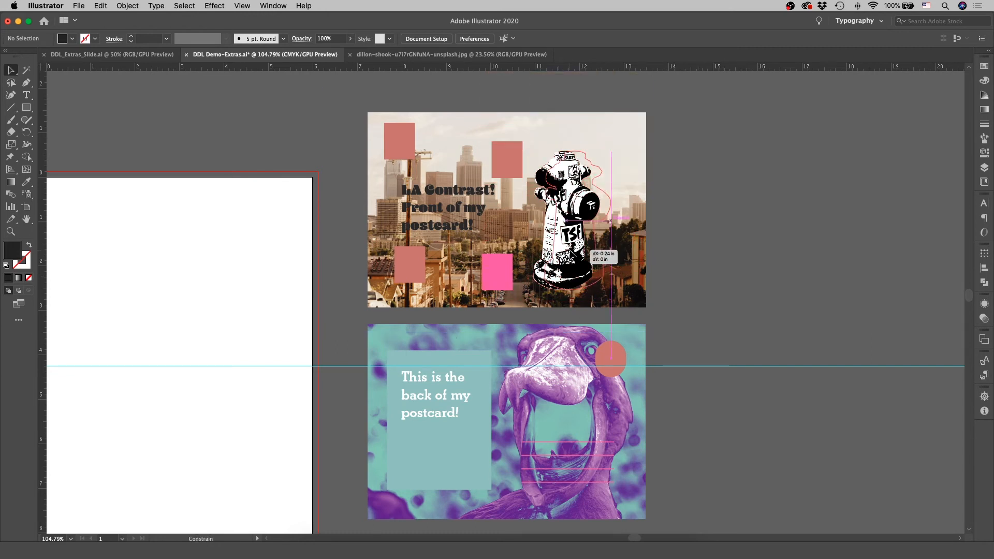
click(738, 257)
scroll(741, 261, down, 2)
scroll(741, 261, up, 2)
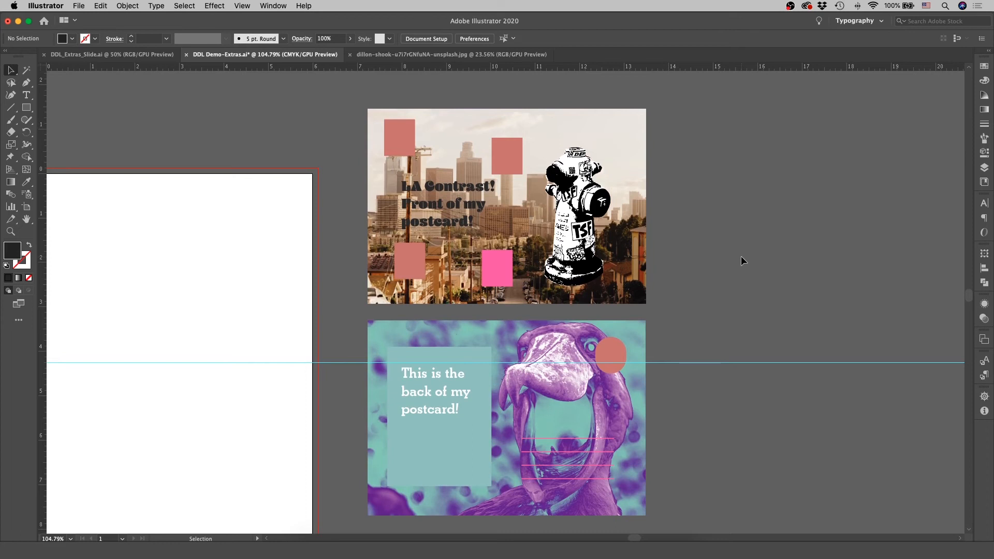
- Move the grouped postcard front onto the lower half of the blank artboard, fitting it between the centre guide and the bleed edges
scroll(345, 257, left, 5)
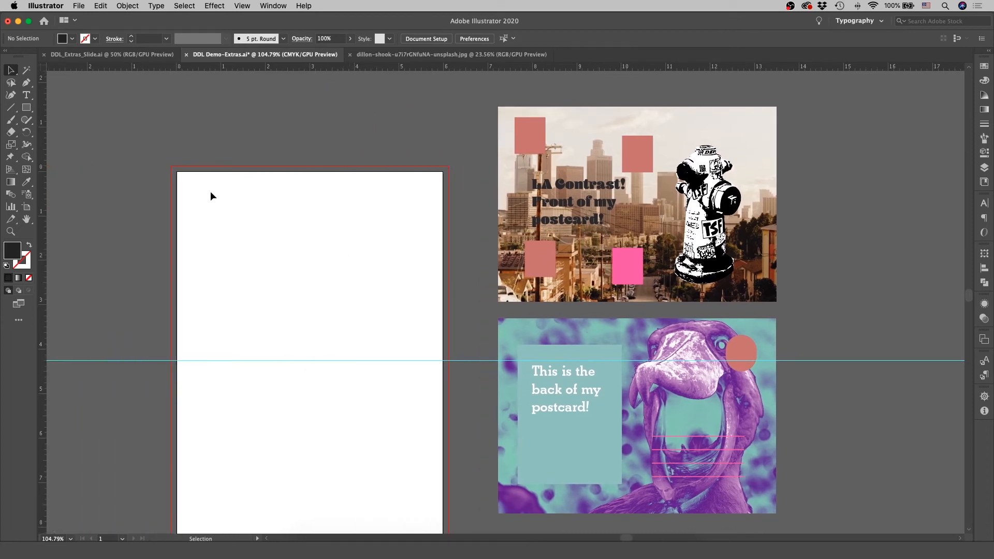
scroll(341, 365, down, 3)
scroll(341, 365, up, 5)
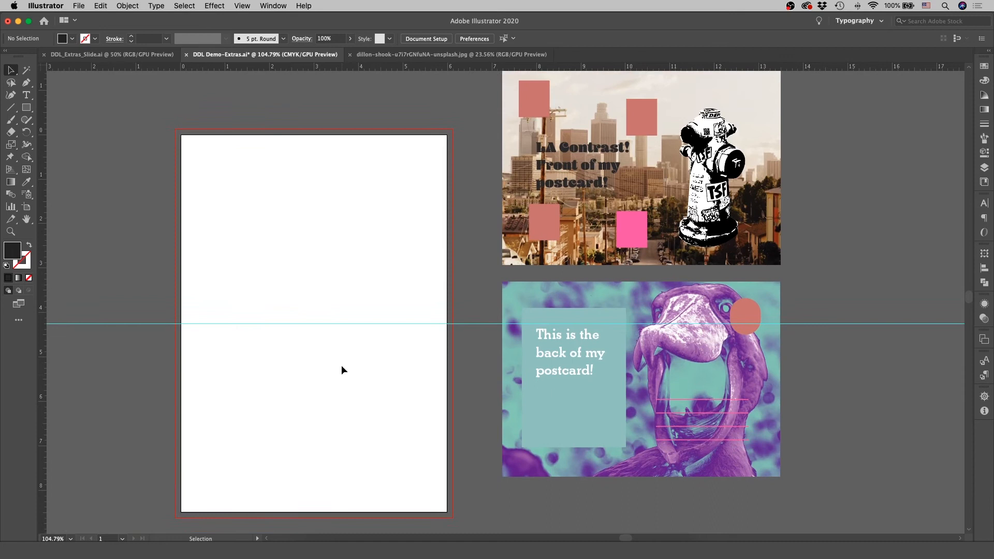
scroll(340, 365, right, 2)
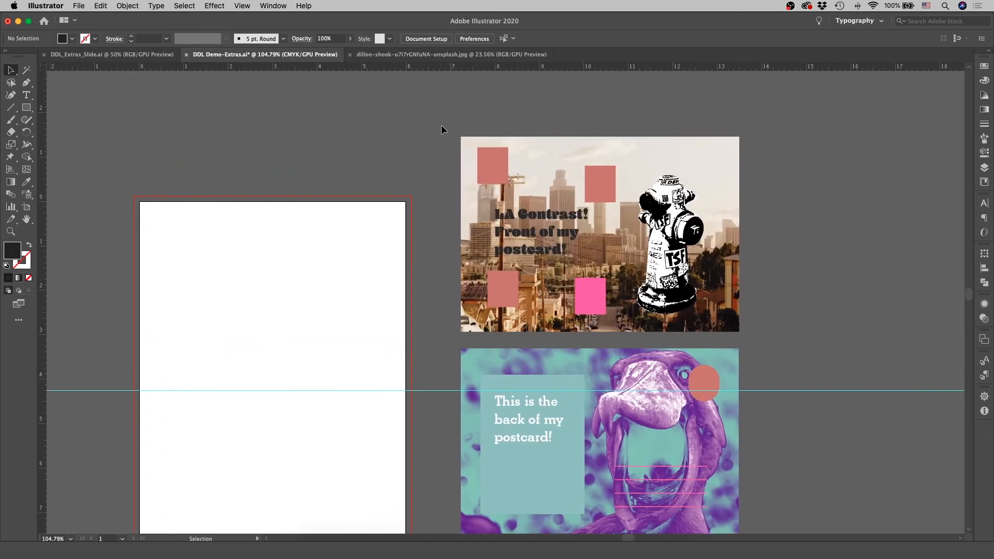
scroll(418, 101, down, 3)
scroll(418, 101, left, 5)
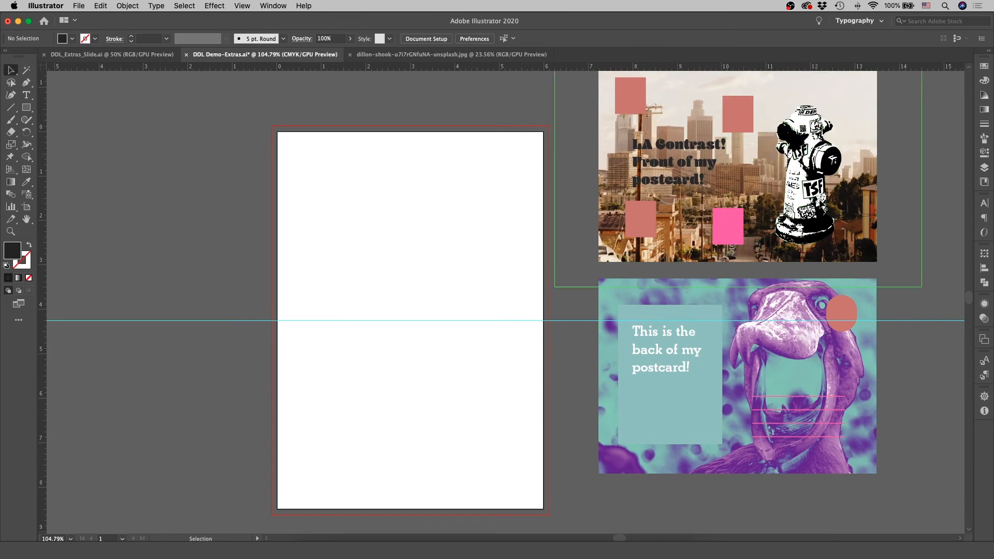
drag(797, 161, 474, 404)
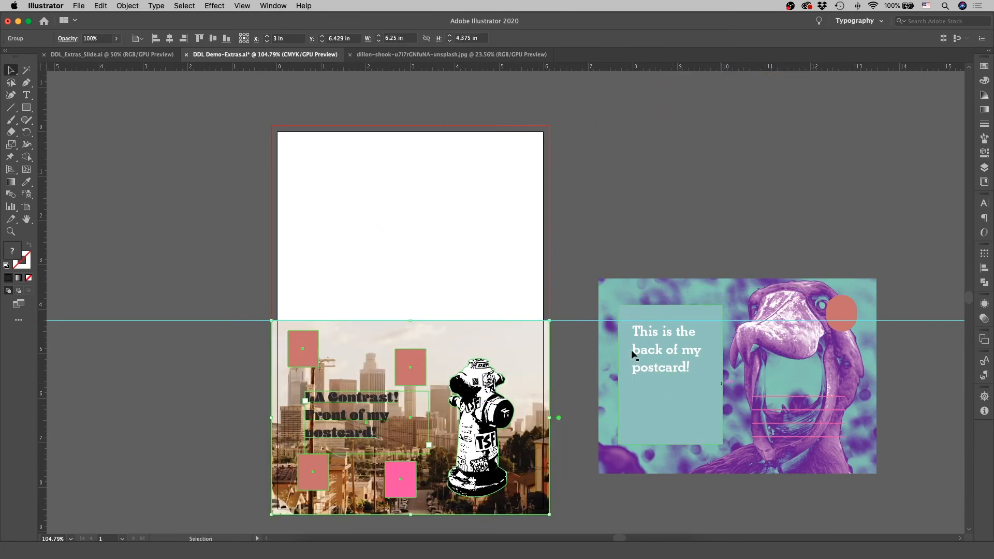
scroll(576, 340, down, 1)
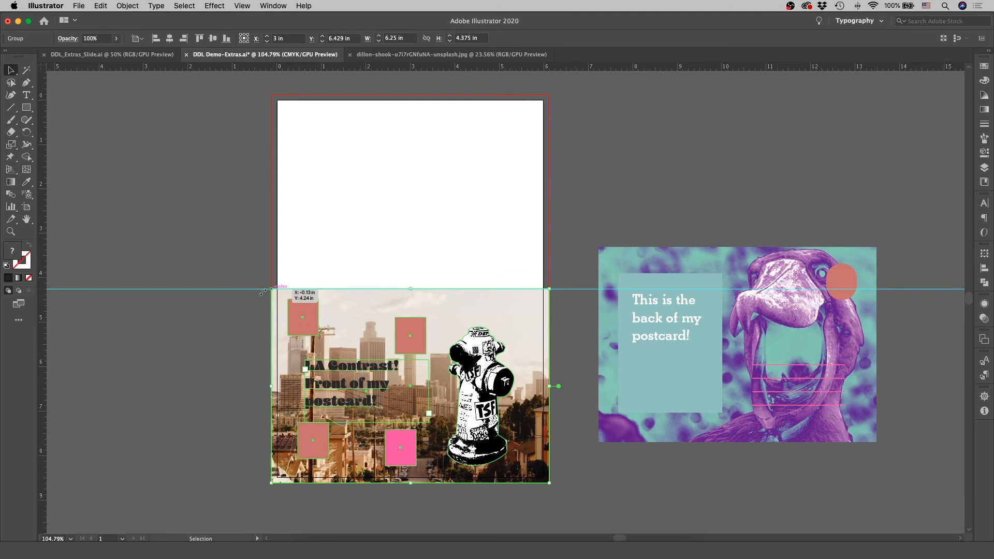
- Rotate the grouped postcard back 180° and position it upside down in the artboard's upper half, above the centre guide
click(744, 363)
click(744, 363)
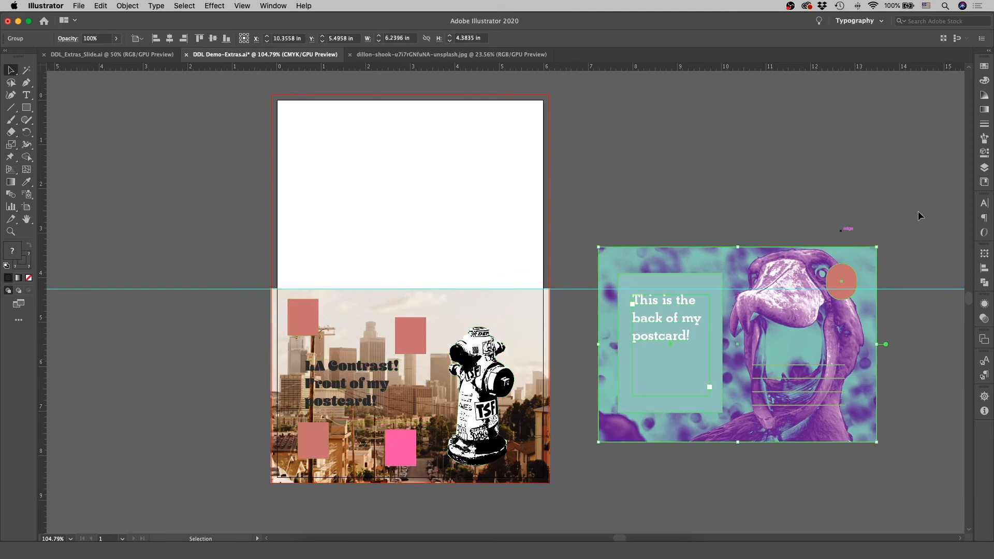
drag(881, 242, 387, 238)
click(671, 210)
scroll(672, 210, left, 5)
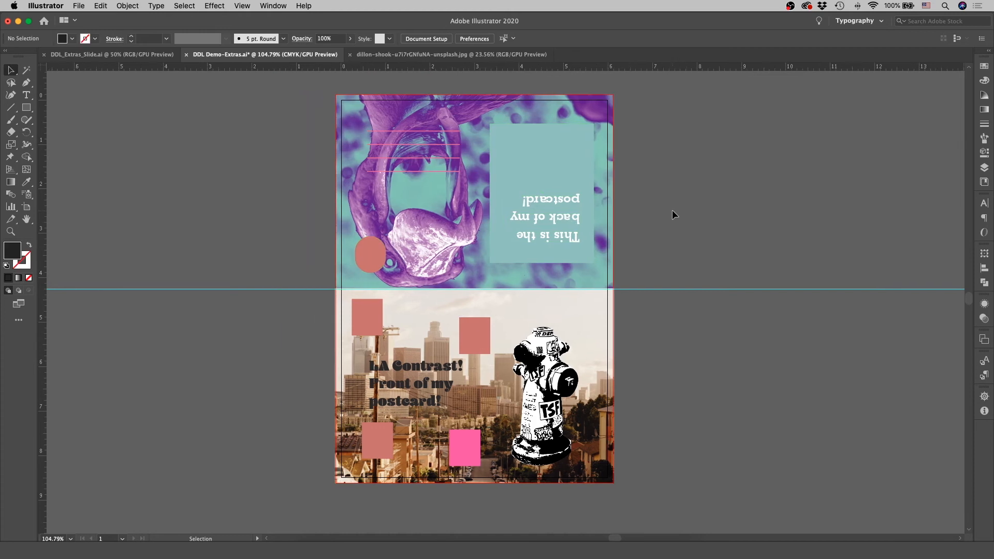
- Examine the assembled postcard layout as a whole and the empty canvas around its artboard
scroll(672, 210, up, 1)
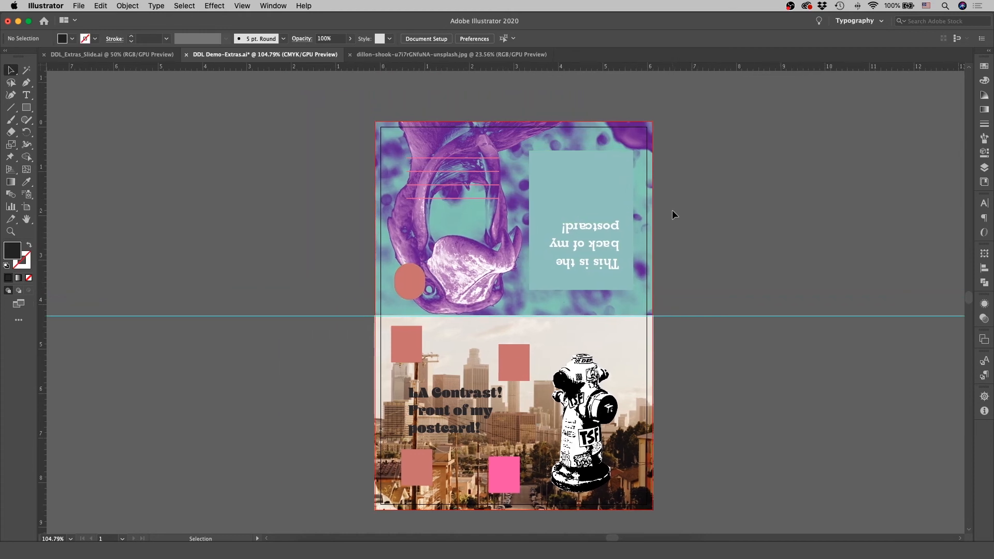
scroll(672, 210, down, 2)
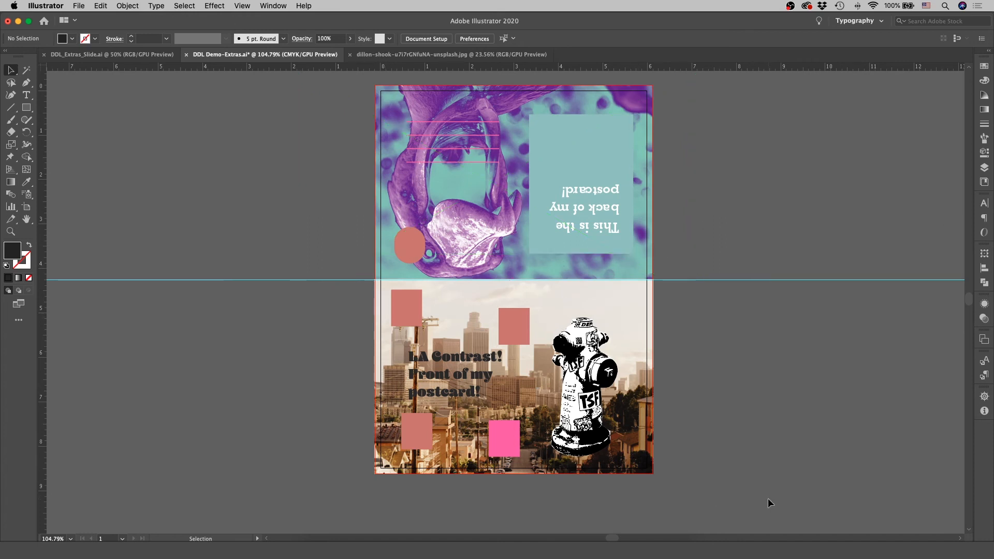
scroll(763, 434, up, 2)
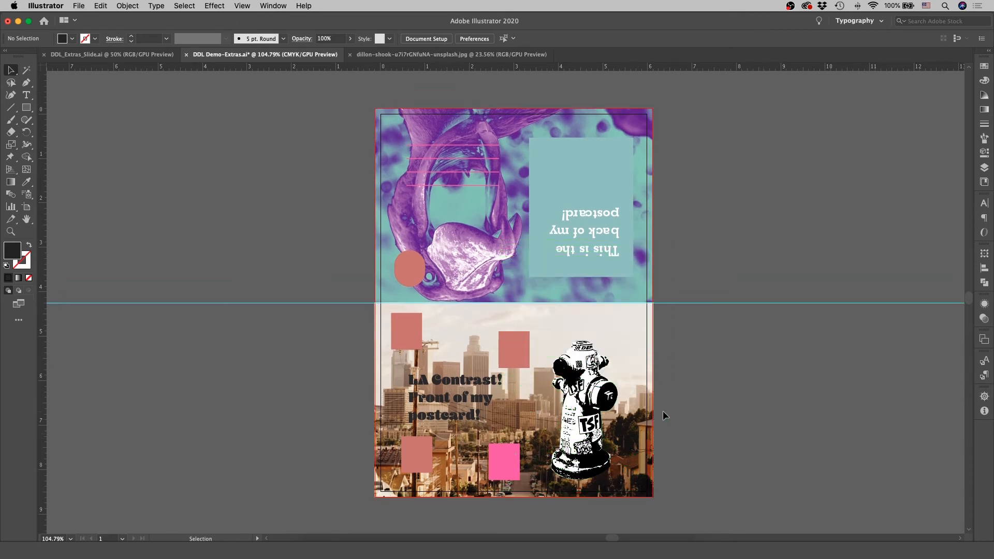
key(z)
drag(788, 394, 696, 421)
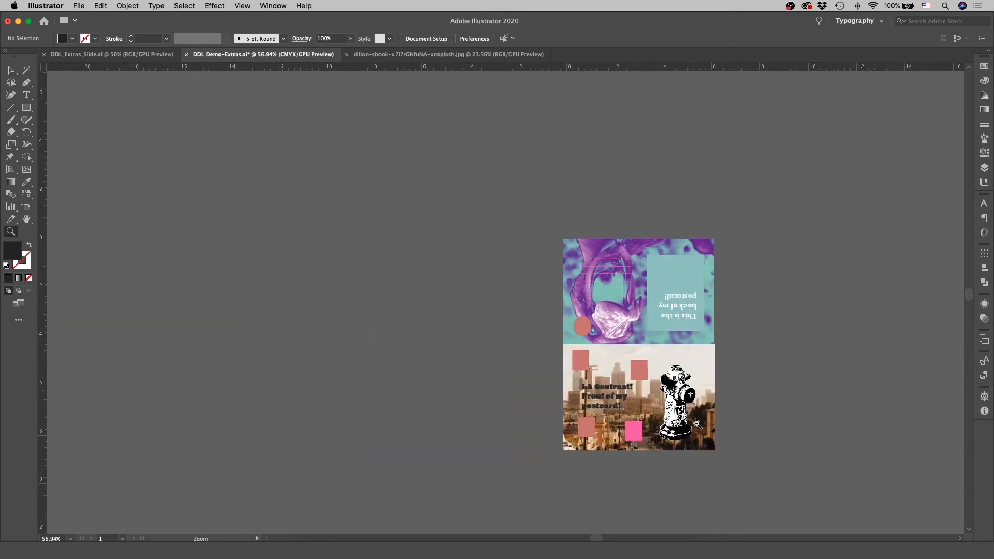
scroll(713, 418, right, 10)
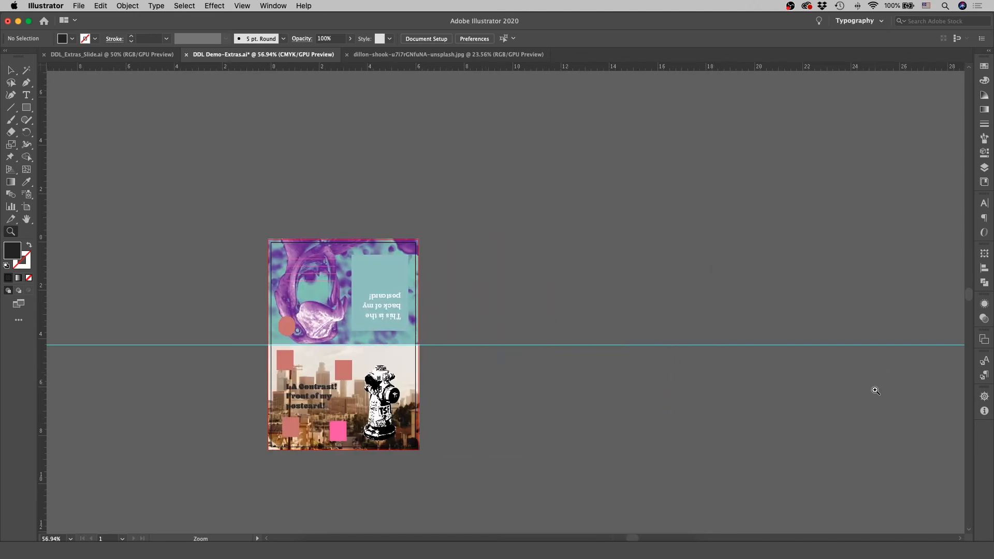
scroll(875, 391, left, 5)
drag(433, 376, 513, 381)
scroll(510, 386, left, 4)
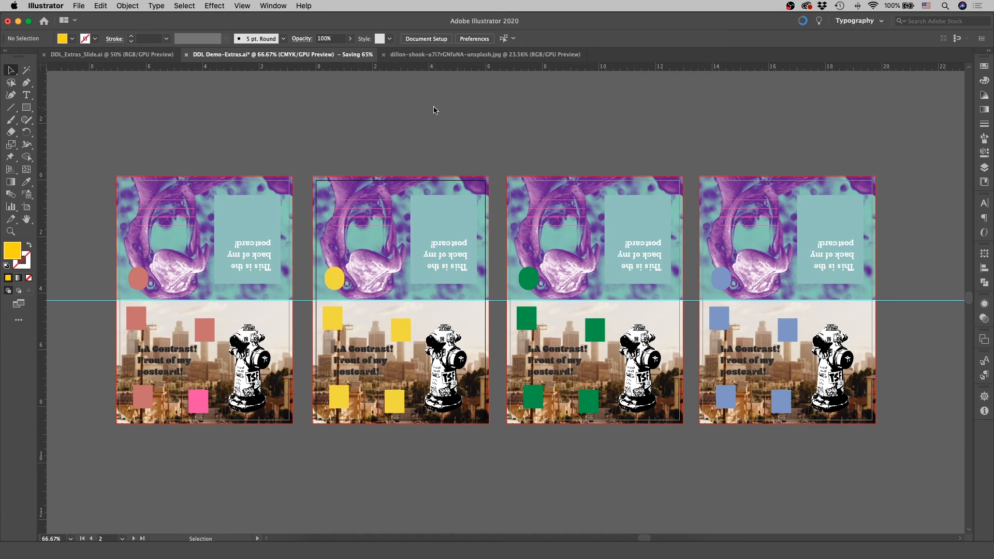
- Open the document's print settings and check the available printers, keeping the HP Officejet Pro 8610
click(80, 5)
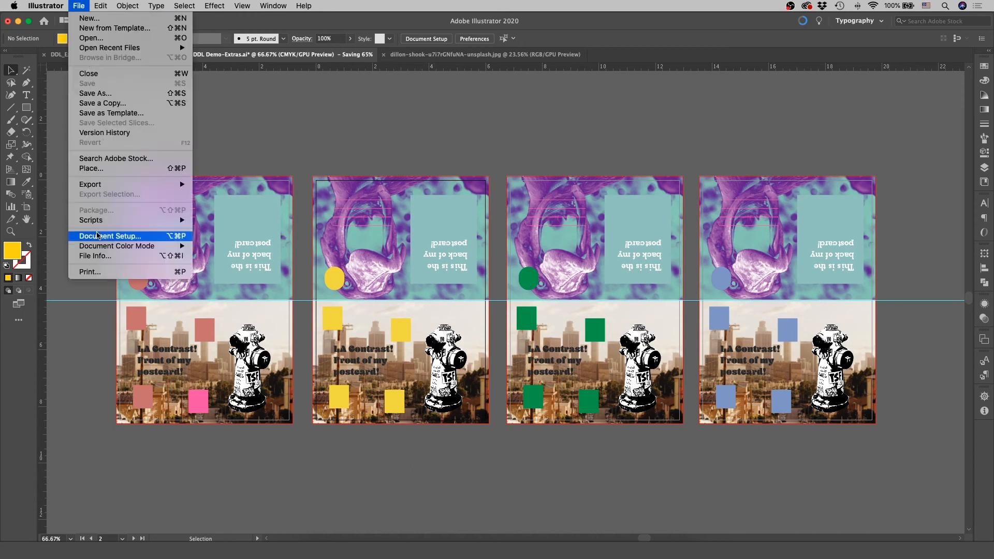
click(105, 272)
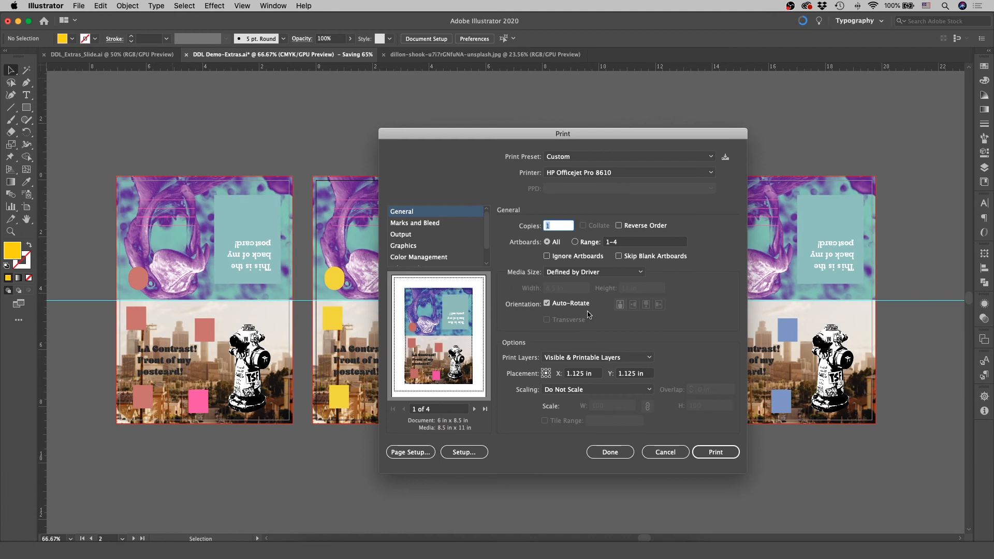
click(607, 174)
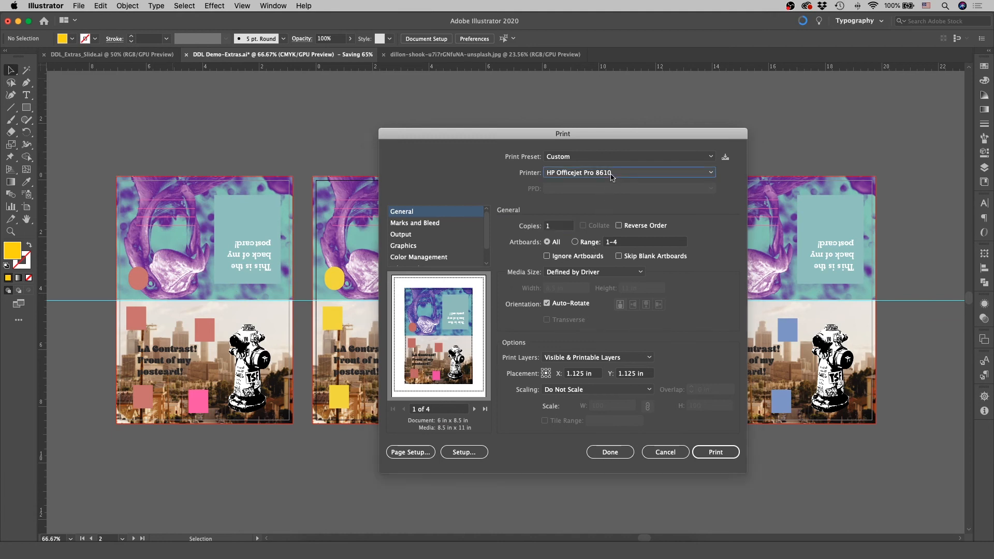
scroll(607, 200, up, 3)
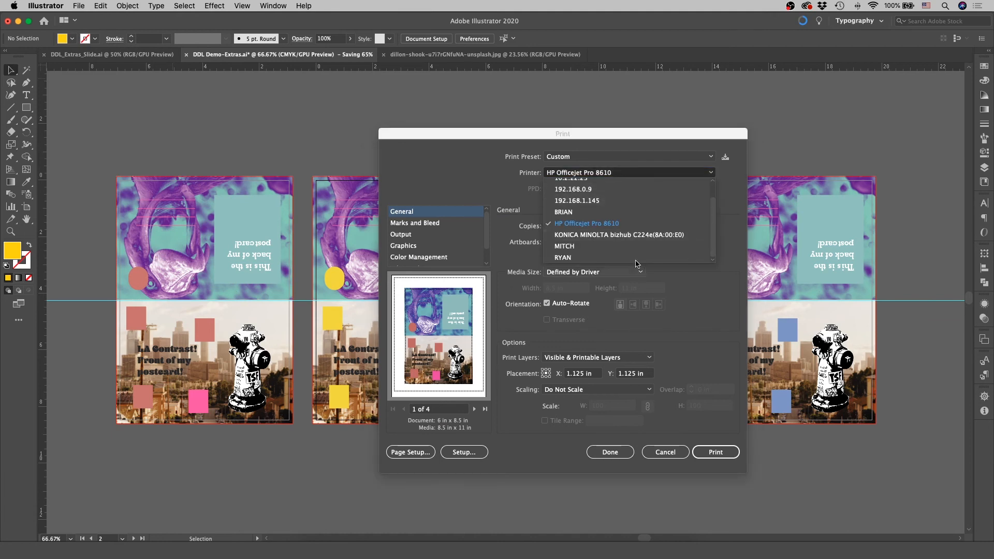
click(476, 184)
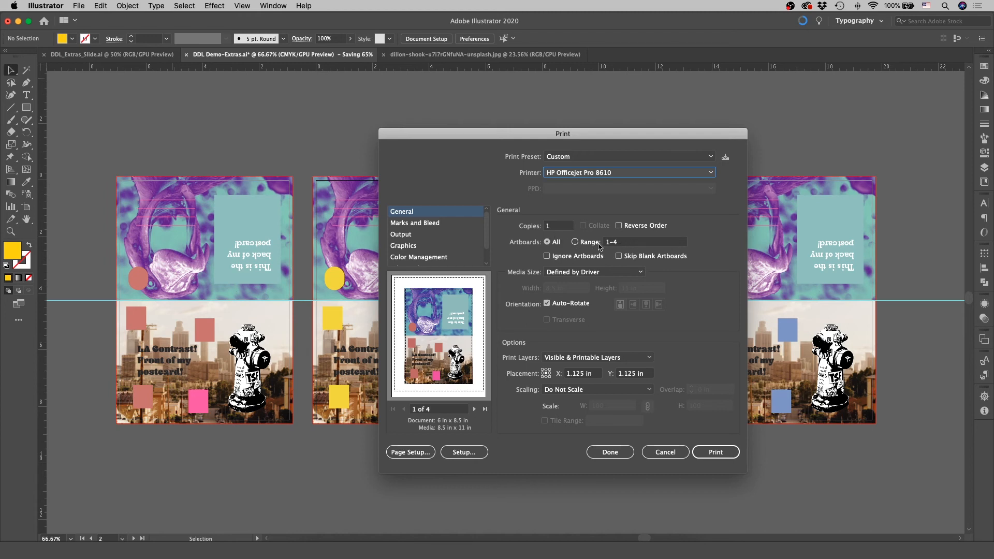
- Page through the postcard artboards in the print preview and return to the first one
click(474, 409)
click(475, 409)
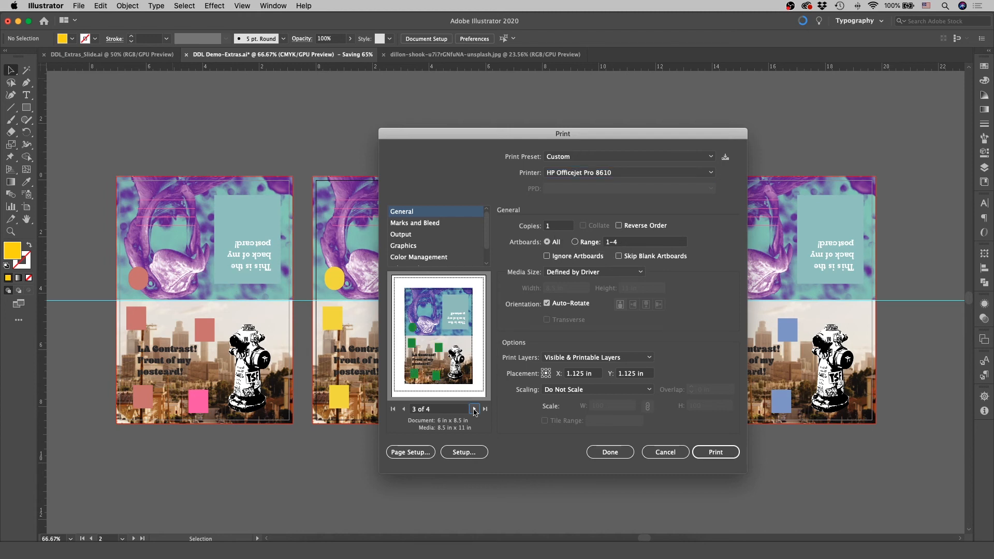
click(404, 409)
click(404, 409)
- Try limiting the print range to artboard 1, and switch back to printing all artboards
click(587, 243)
text(1)
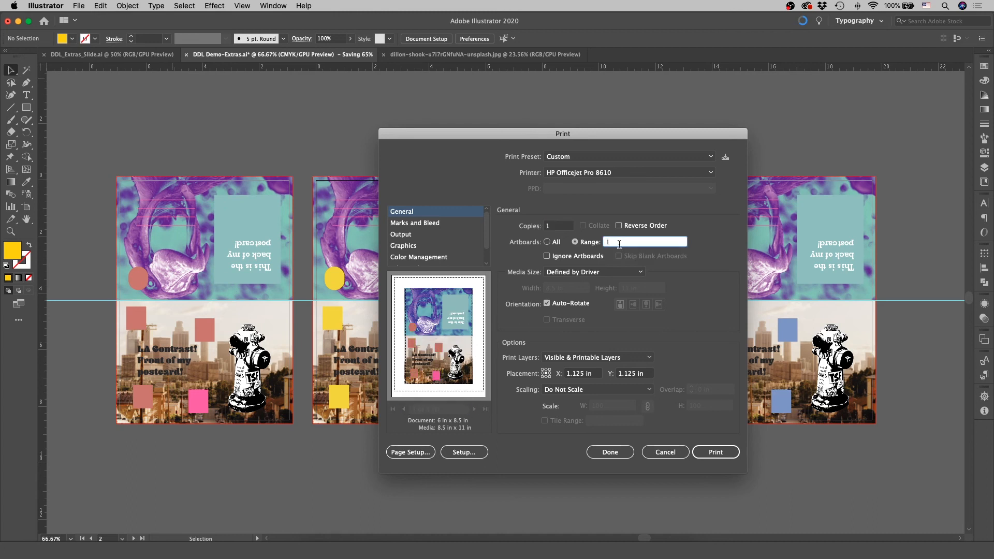
click(554, 243)
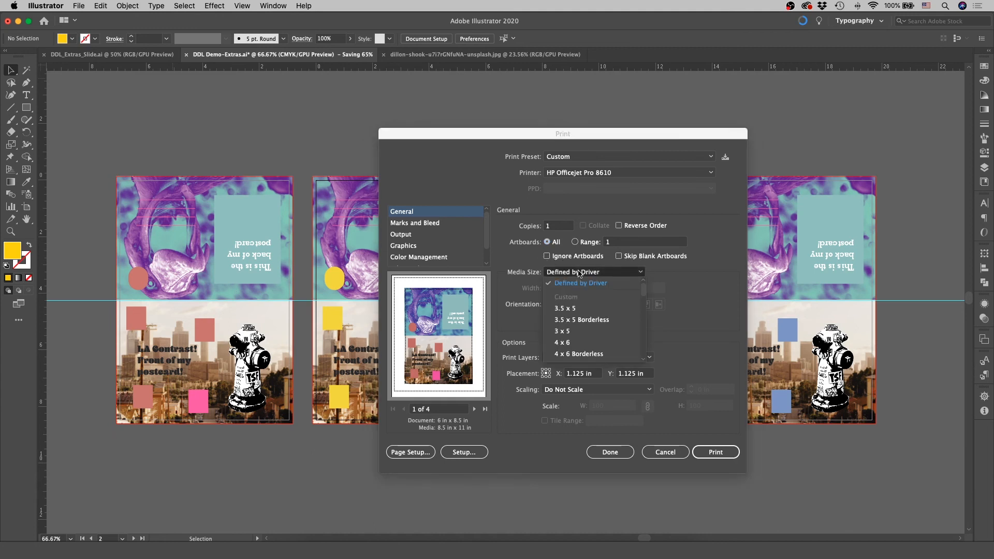
- Set the print media size to US Letter and add trim marks to the printout
scroll(606, 324, down, 5)
scroll(605, 324, down, 5)
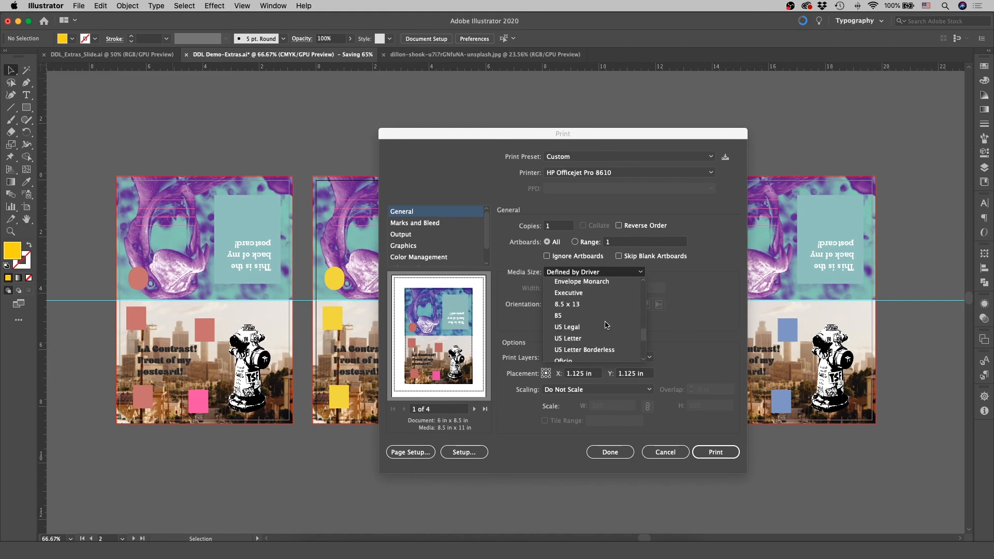
scroll(606, 324, down, 2)
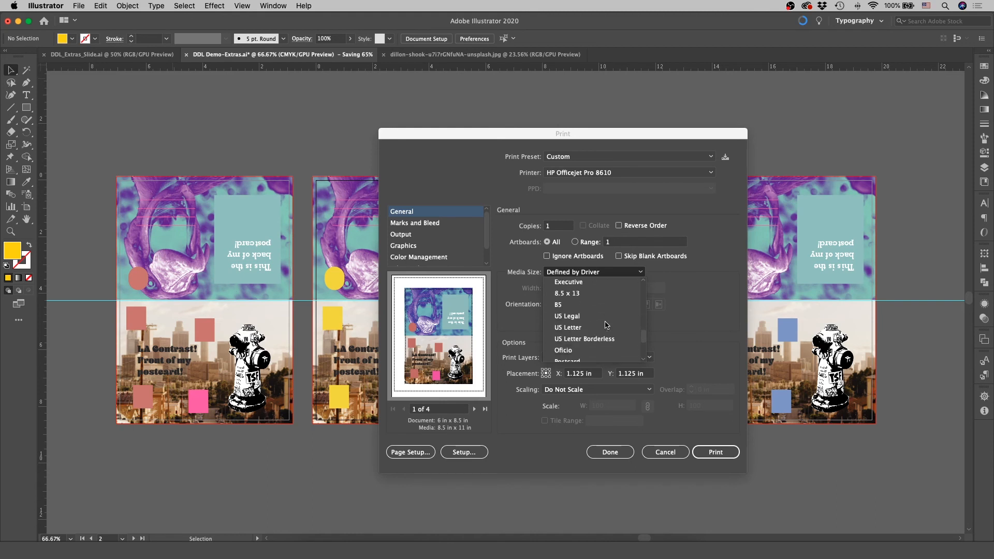
click(569, 328)
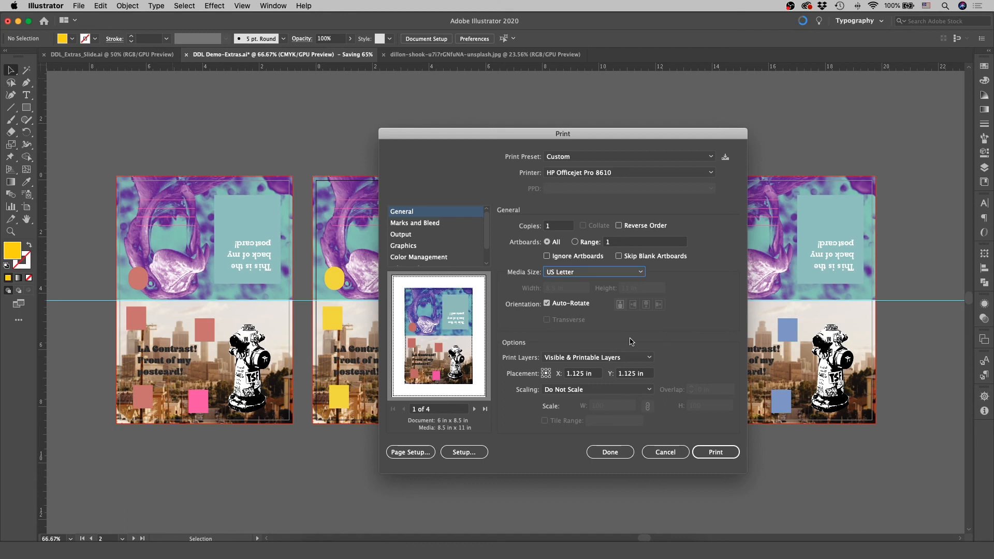
click(443, 227)
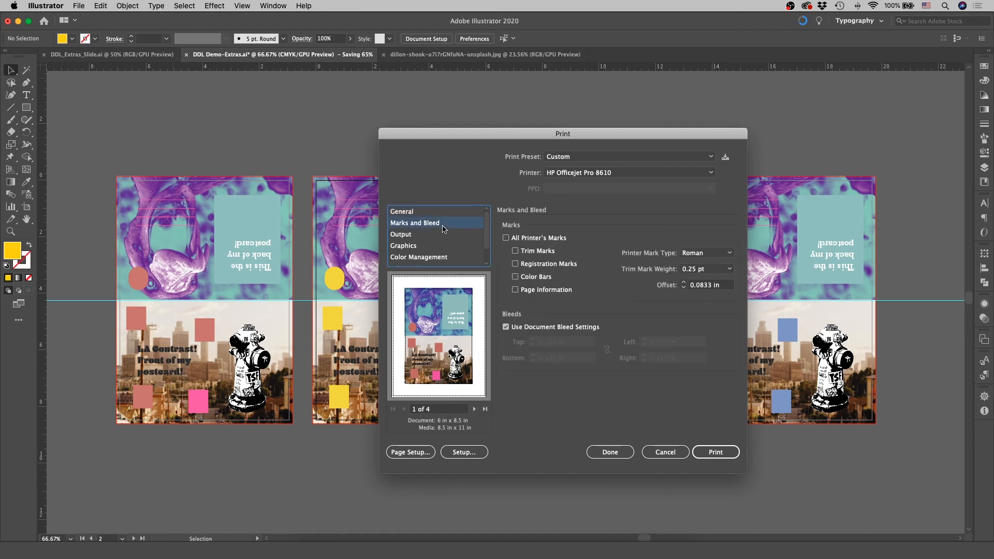
click(516, 252)
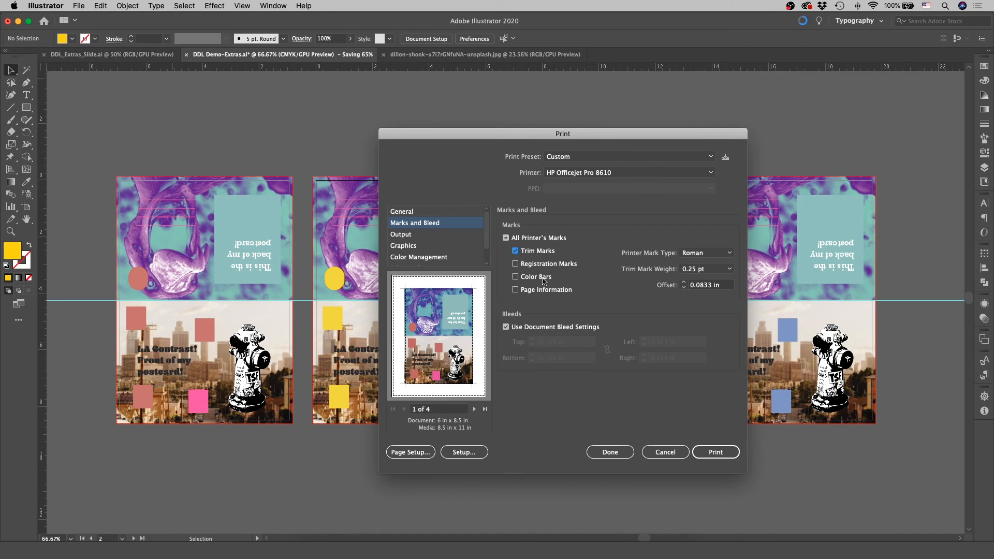
- Review the output, graphics and color management print settings and the page setup, leaving them as they are
click(397, 238)
click(419, 251)
click(417, 261)
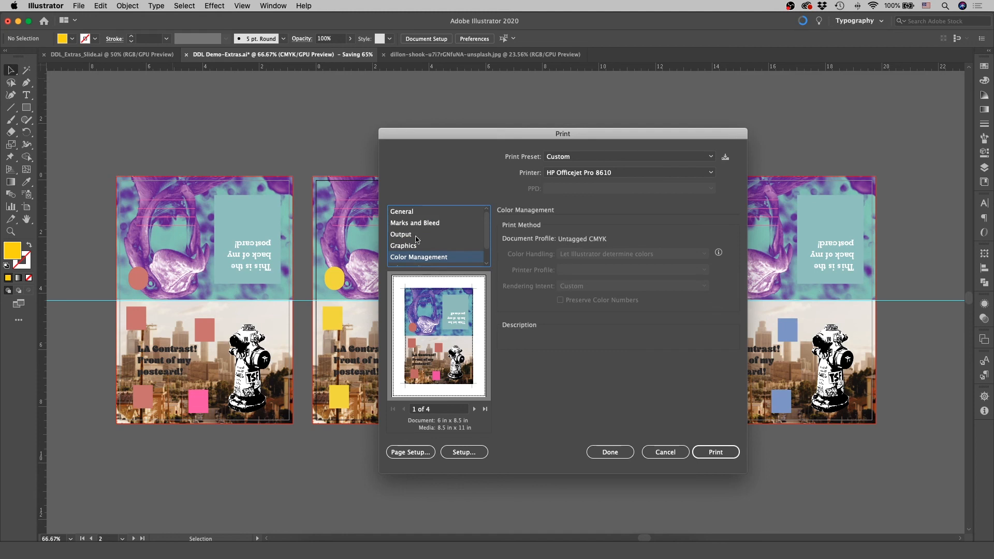
click(412, 213)
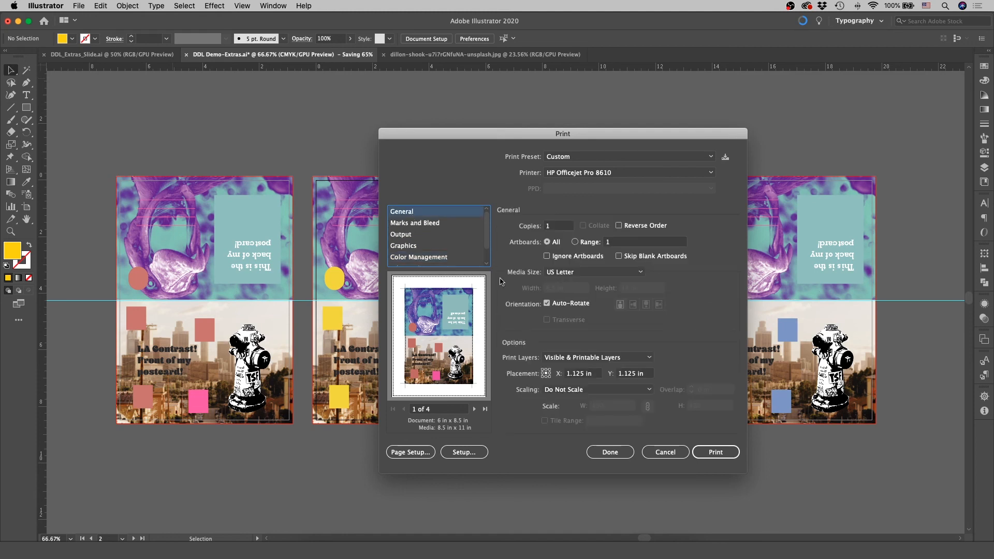
click(420, 453)
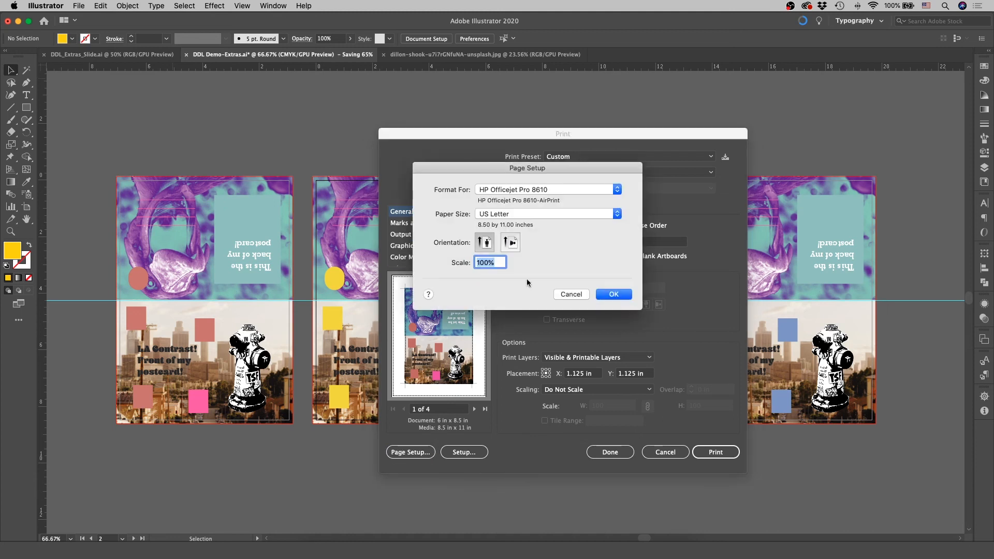
click(571, 294)
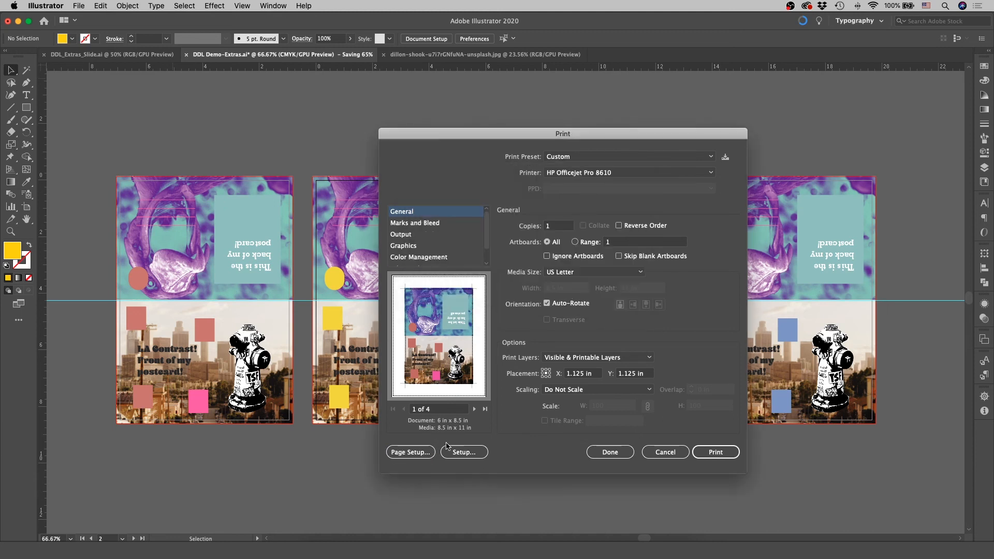
- Turn off two-sided printing in the printer's own setup and keep the print settings without printing
click(457, 455)
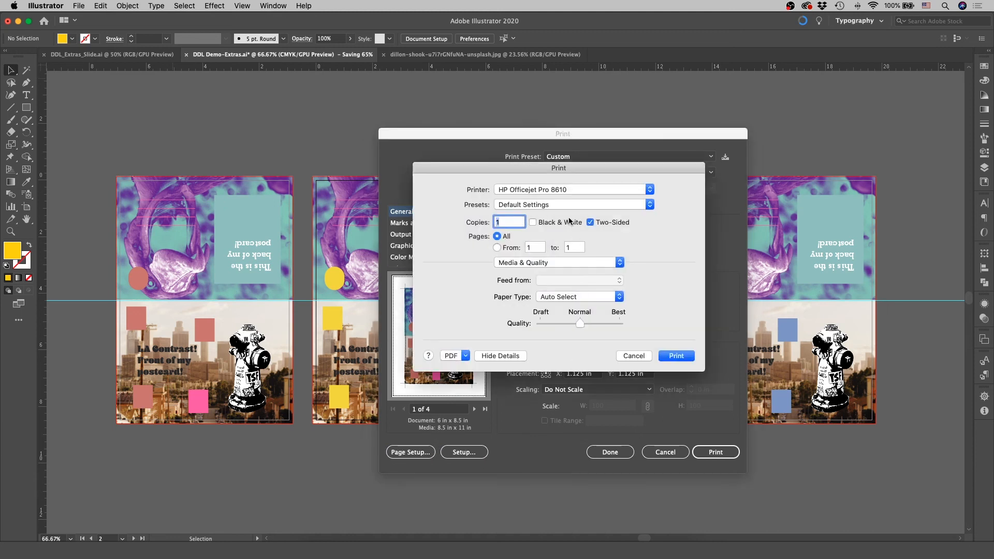
click(591, 223)
click(692, 359)
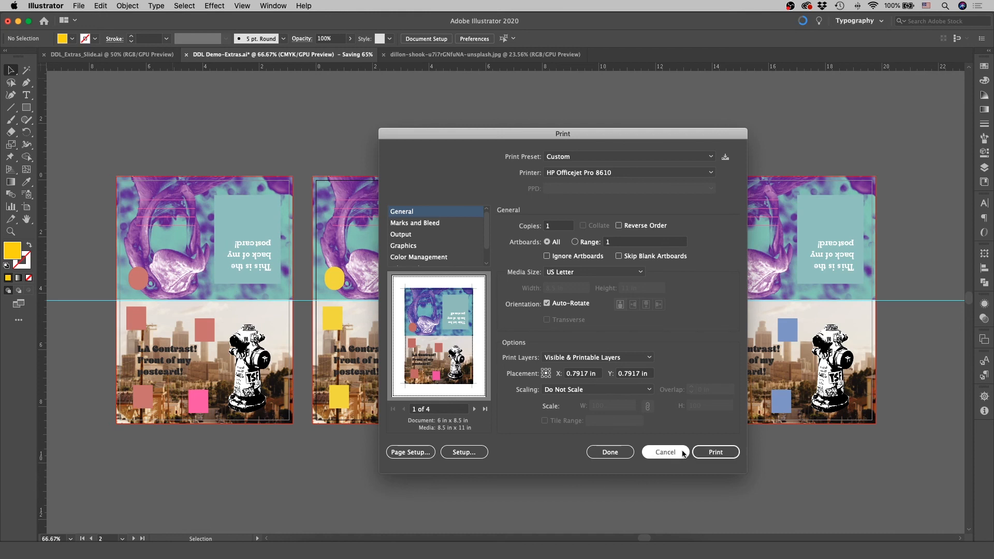
click(605, 453)
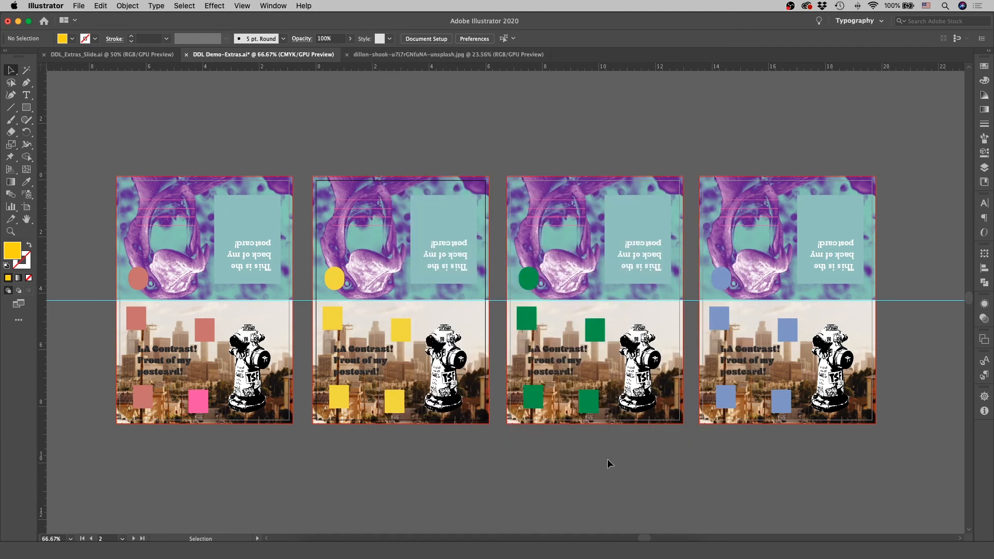